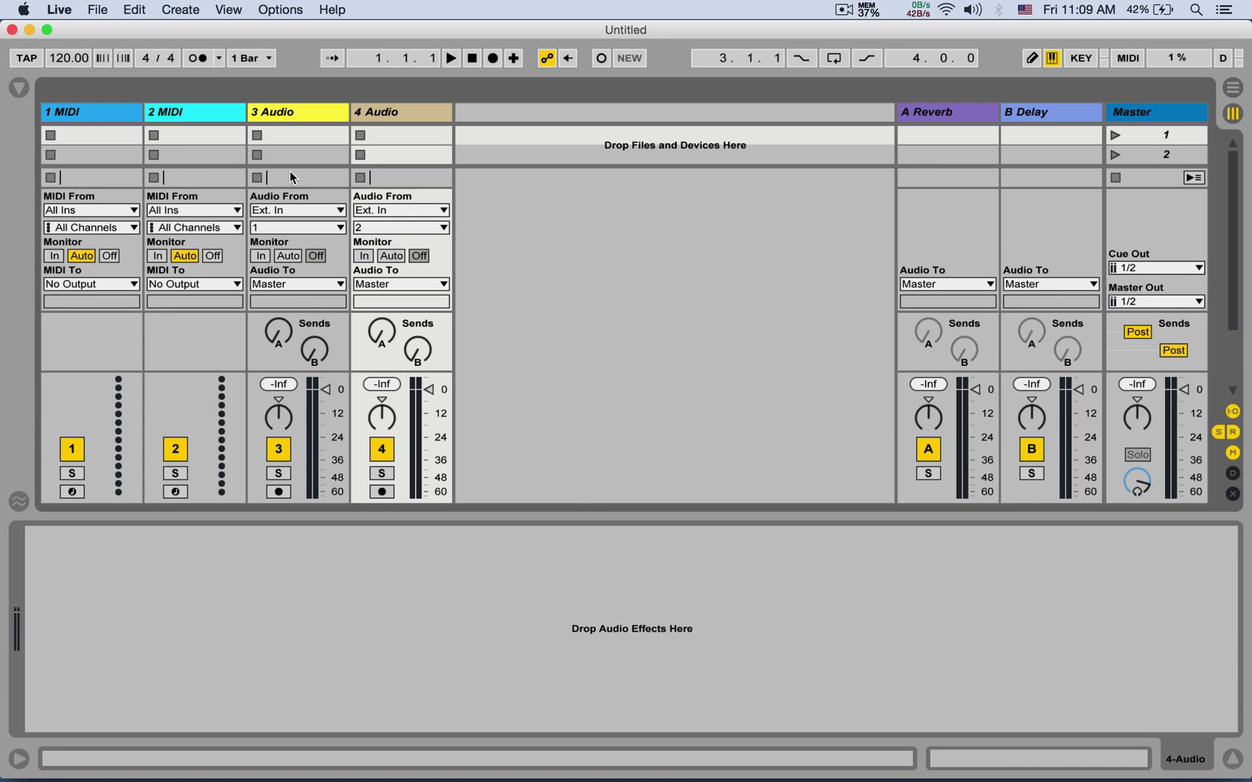
Open Live's Audio preferences, keep the driver type on CoreAudio, and list the input devices
{"action": "left_click", "coordinate": [59, 10]}
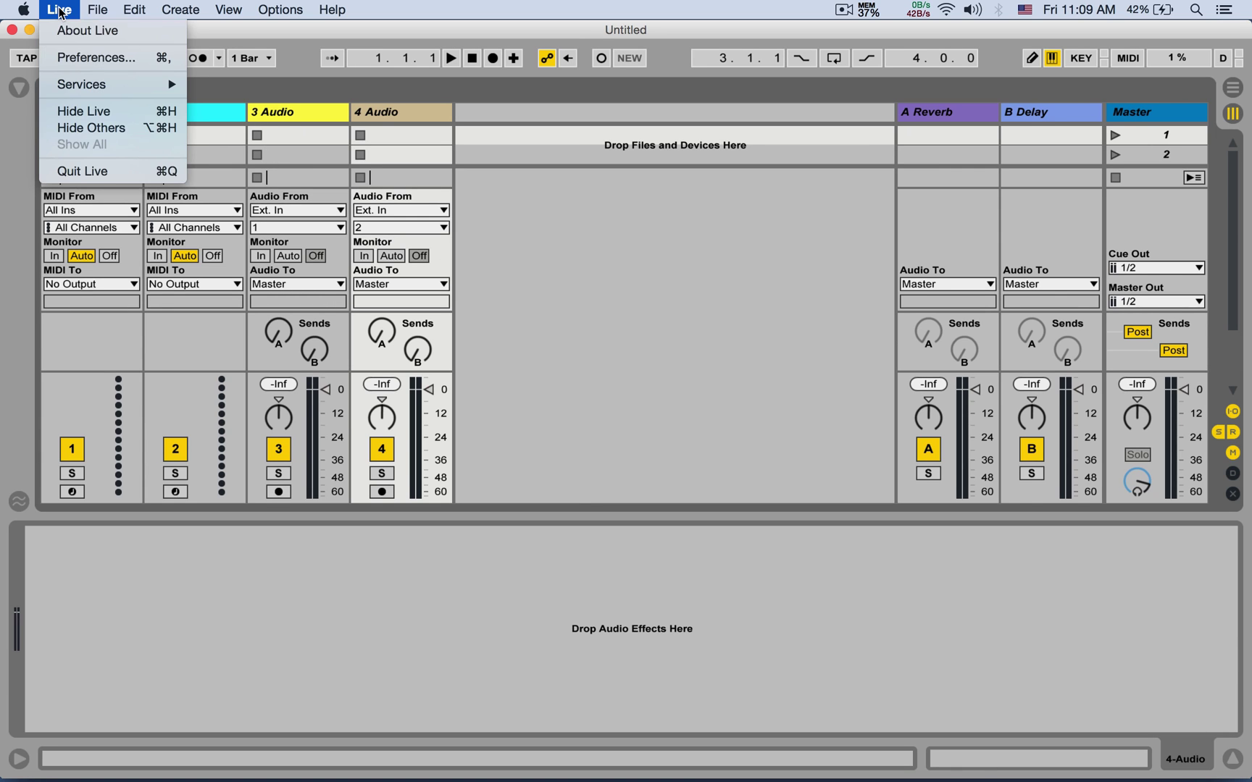
{"action": "left_click", "coordinate": [136, 63]}
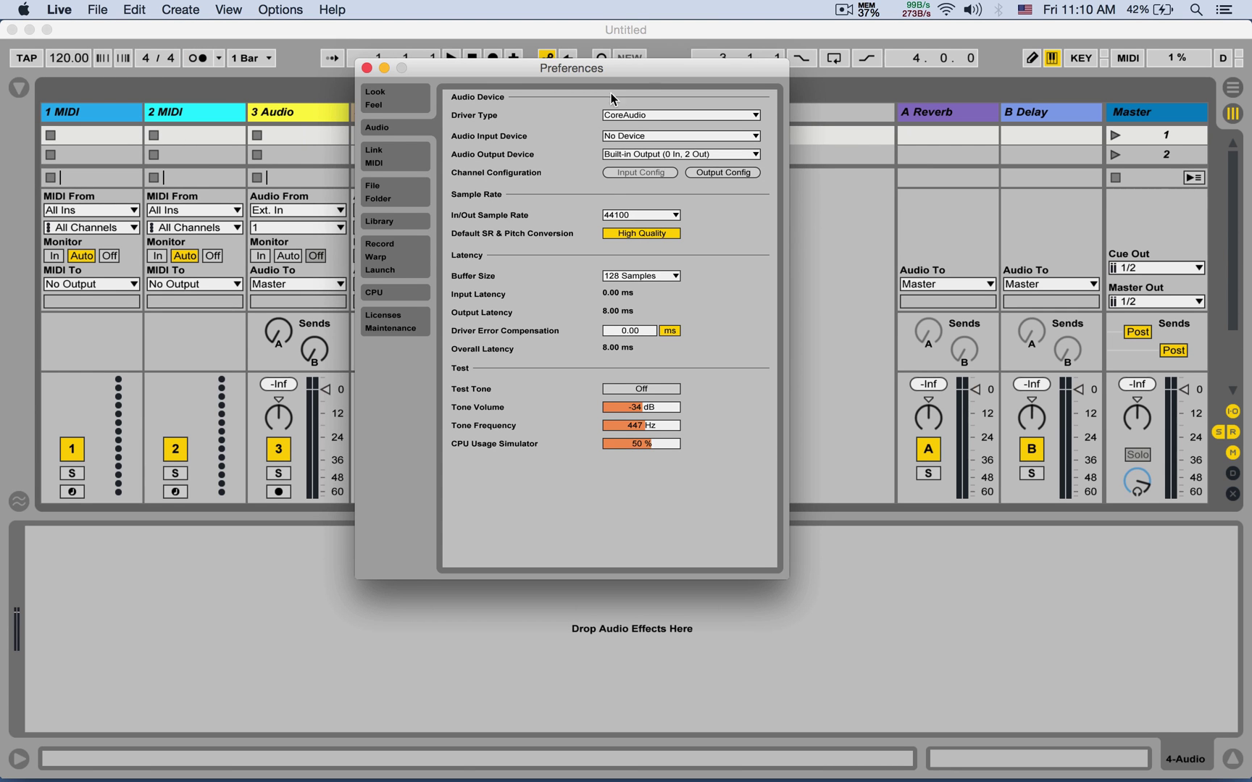
{"action": "left_click_drag", "start_coordinate": [574, 68], "coordinate": [626, 149]}
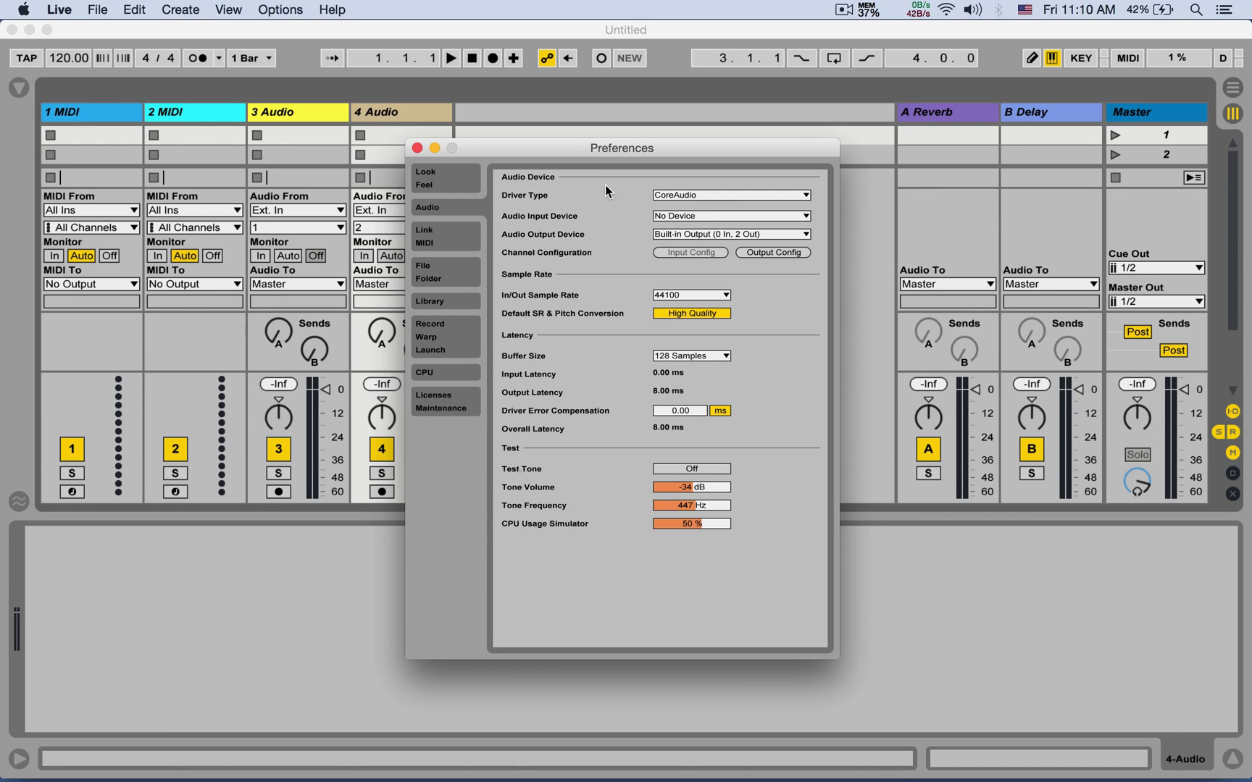
{"action": "left_click", "coordinate": [695, 195]}
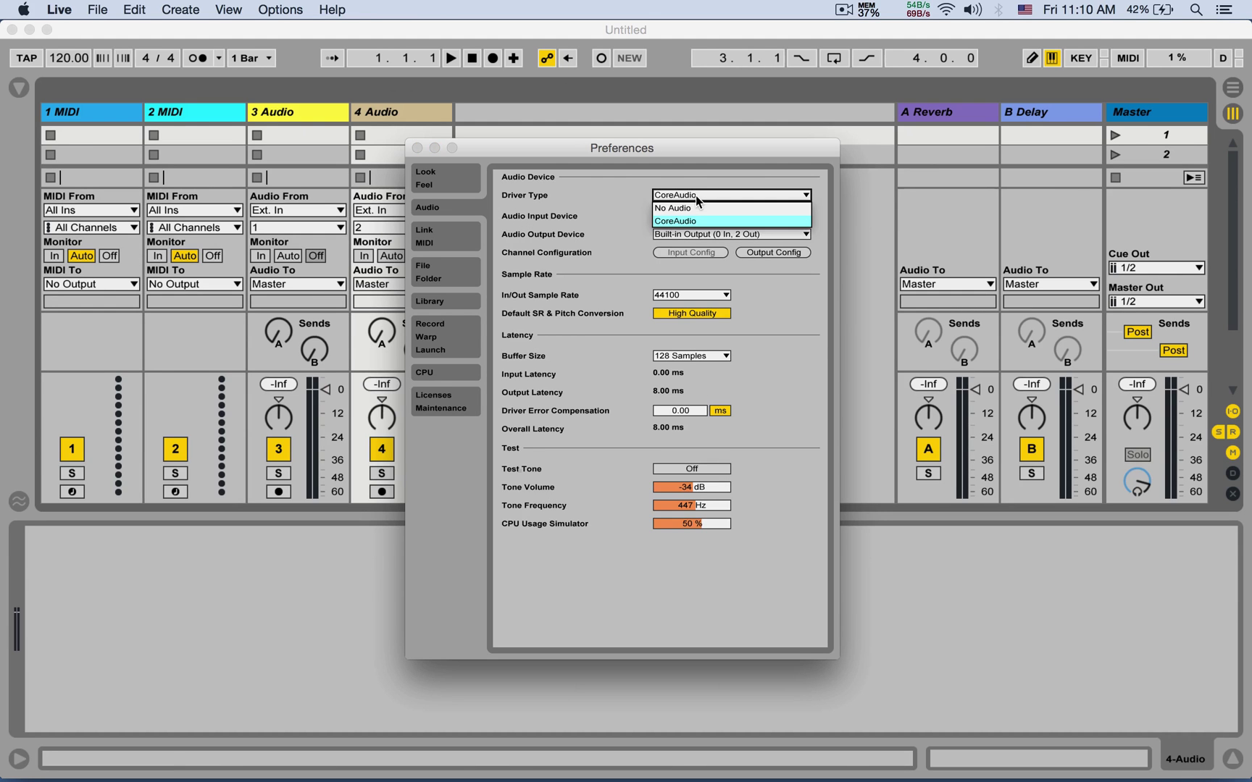
{"action": "left_click", "coordinate": [695, 194]}
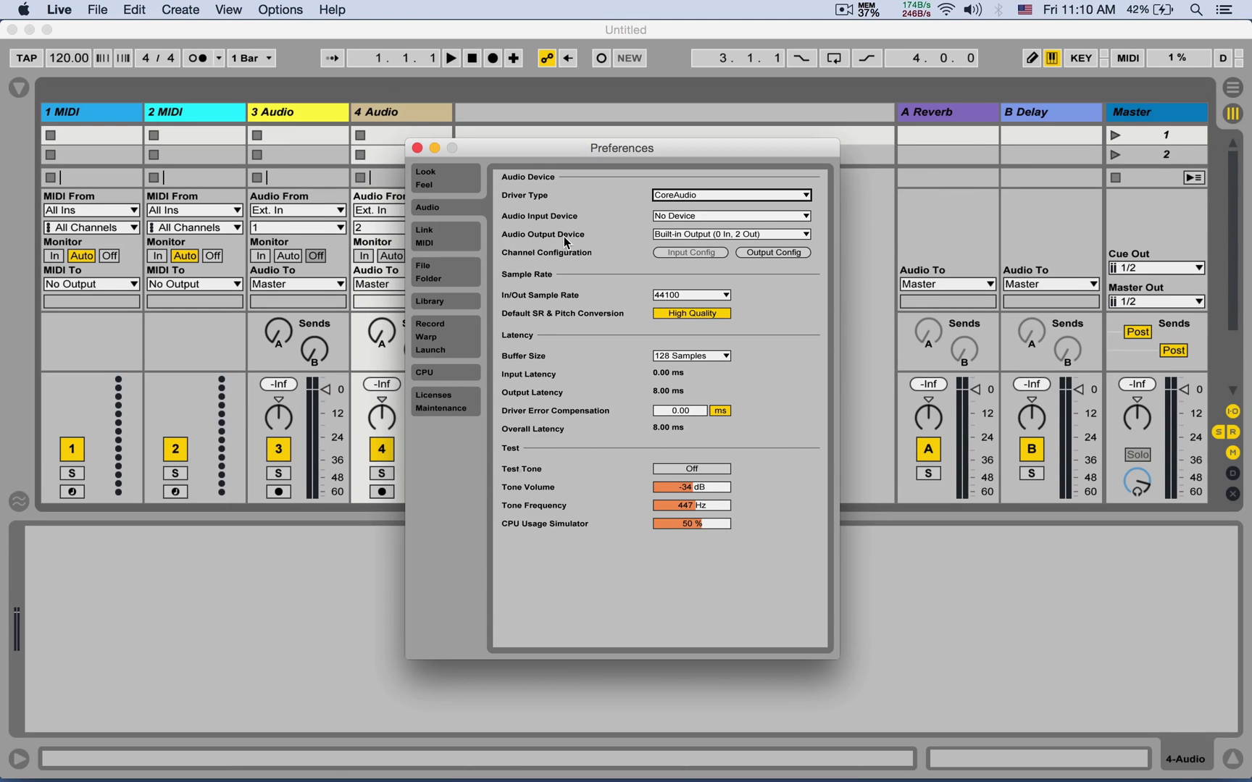
{"action": "left_click", "coordinate": [671, 216]}
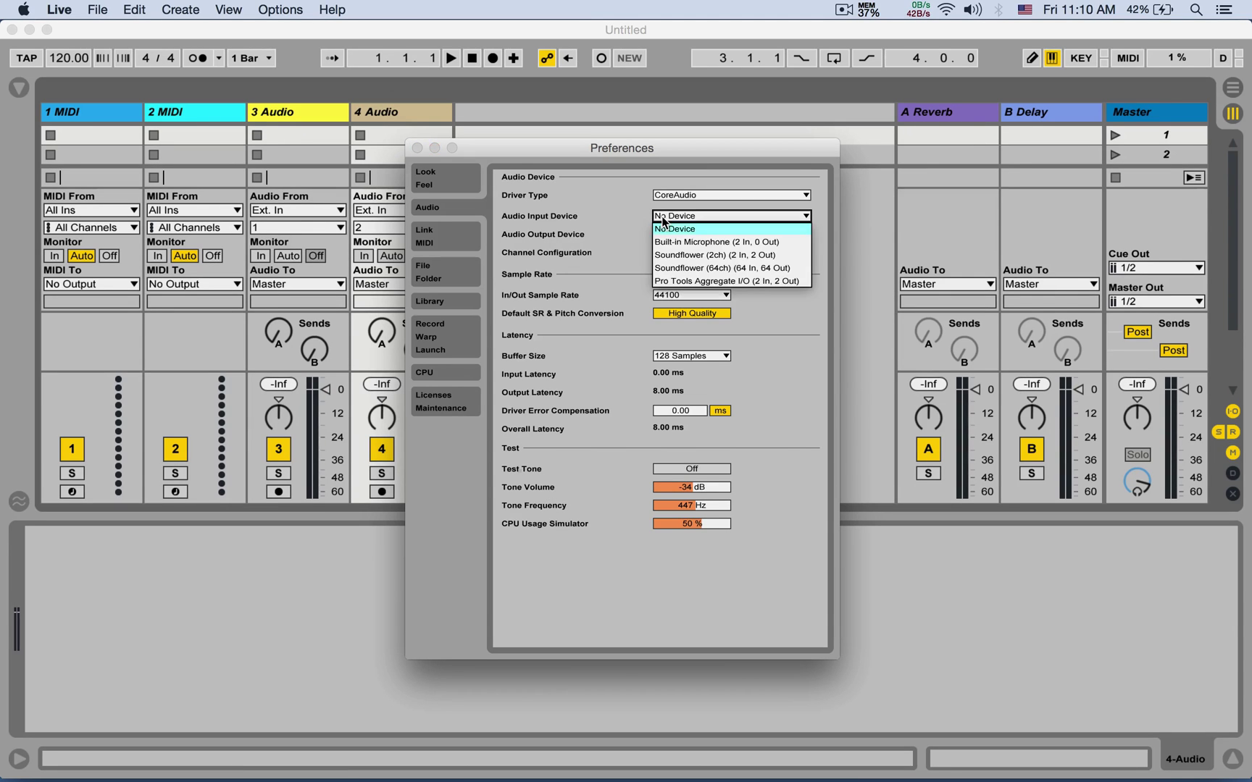
Pick Soundflower (64ch) as input device, then inspect and dismiss the Input and Output Config dialogs
{"action": "left_click", "coordinate": [734, 268]}
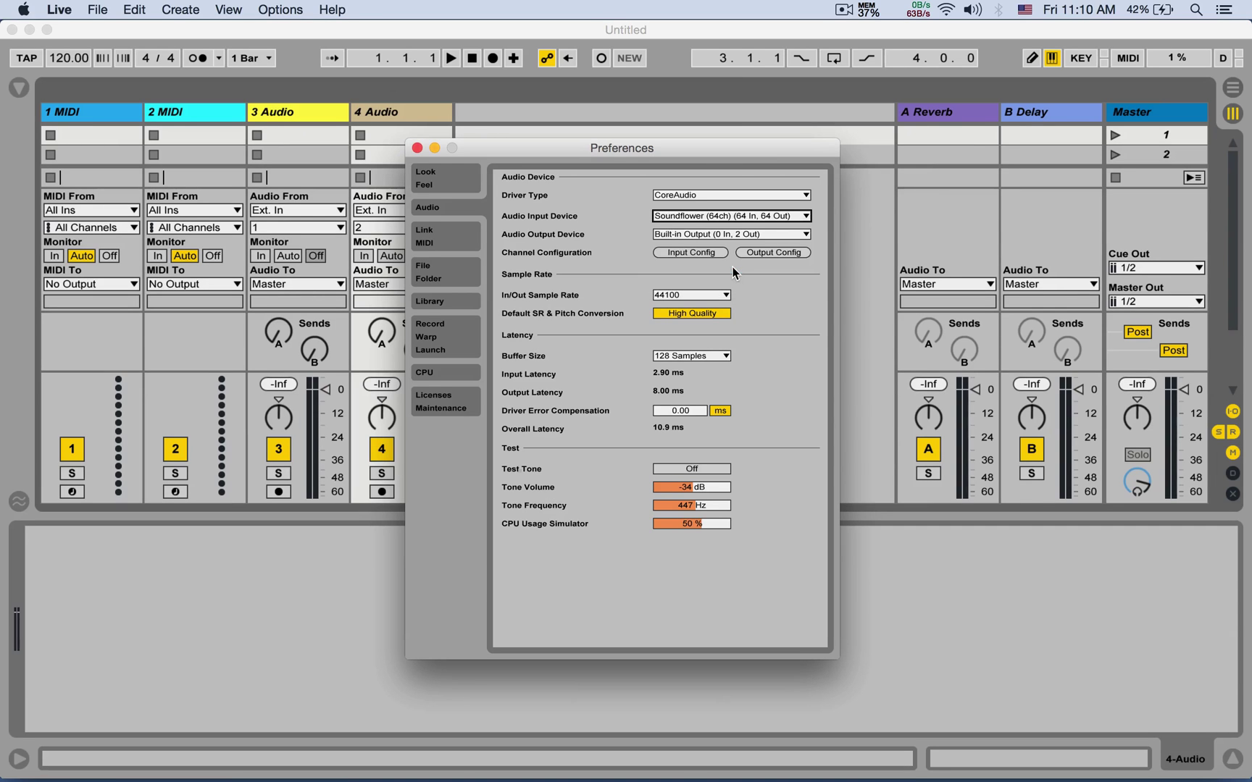
{"action": "left_click", "coordinate": [692, 253]}
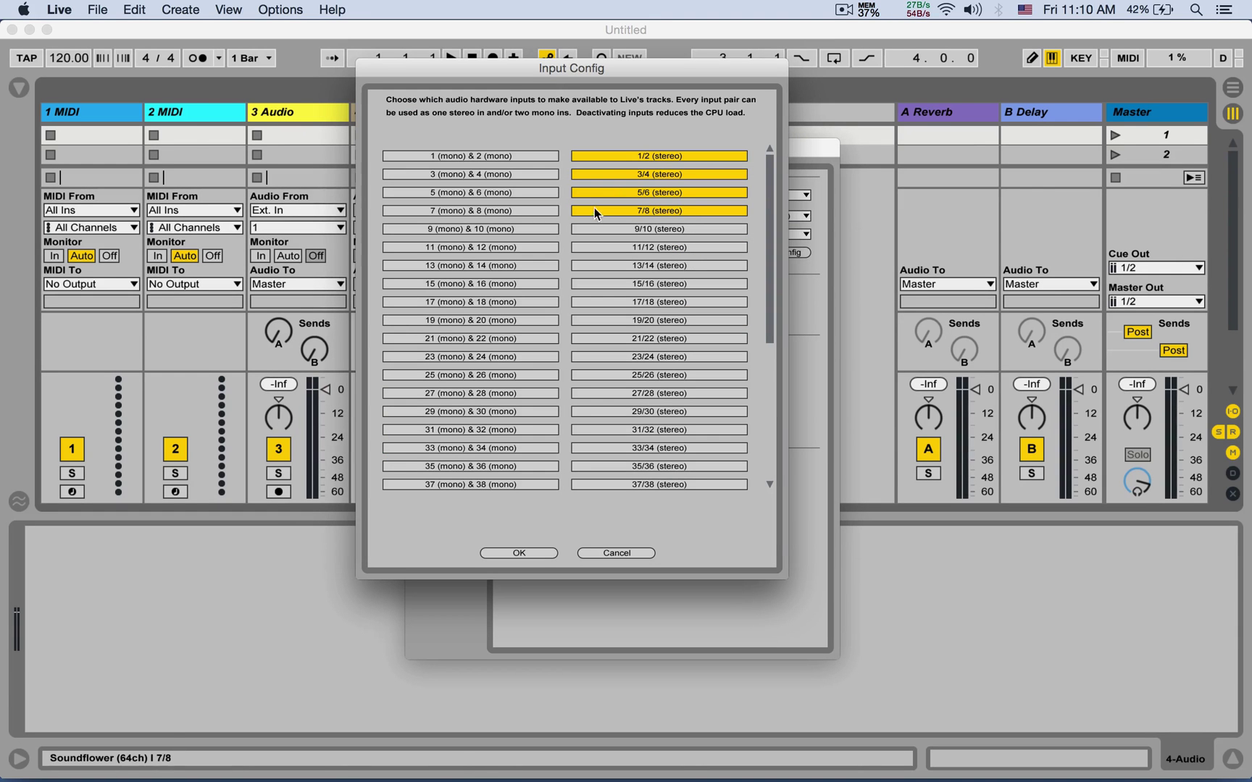
{"action": "left_click", "coordinate": [511, 158]}
{"action": "left_click", "coordinate": [625, 551]}
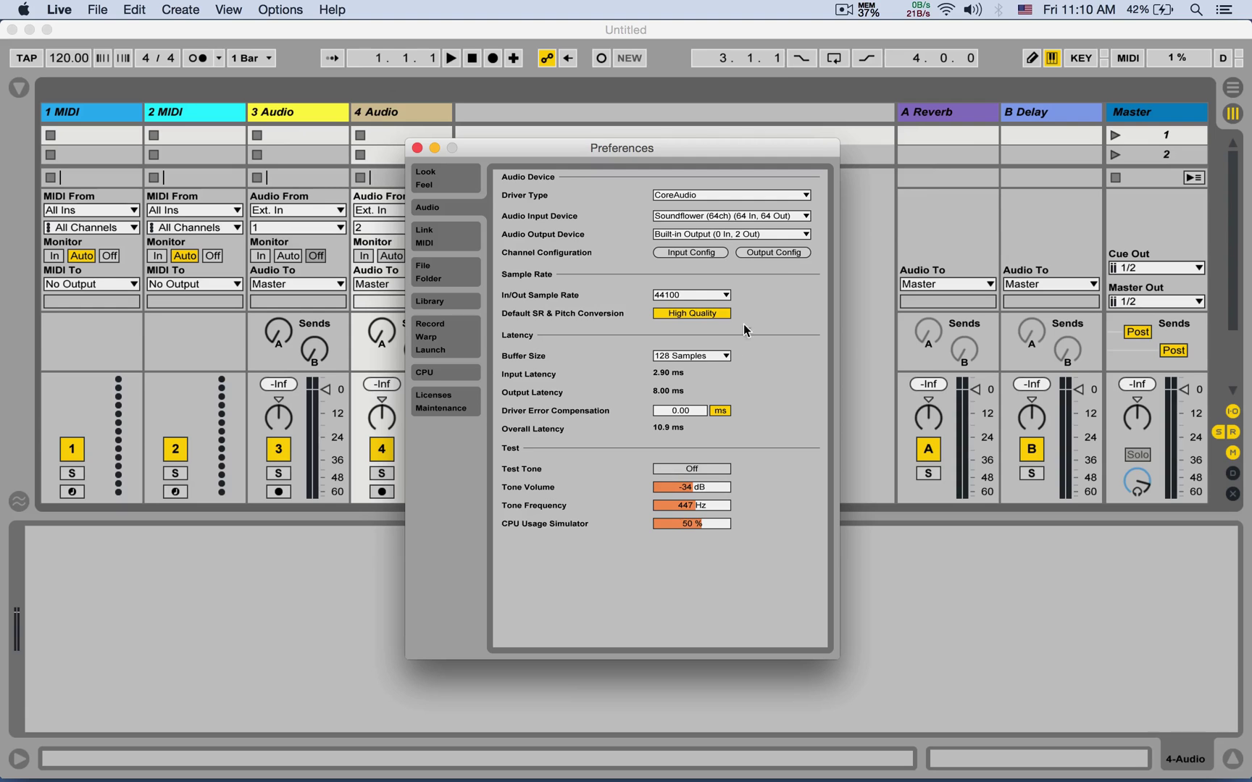
{"action": "left_click", "coordinate": [786, 254]}
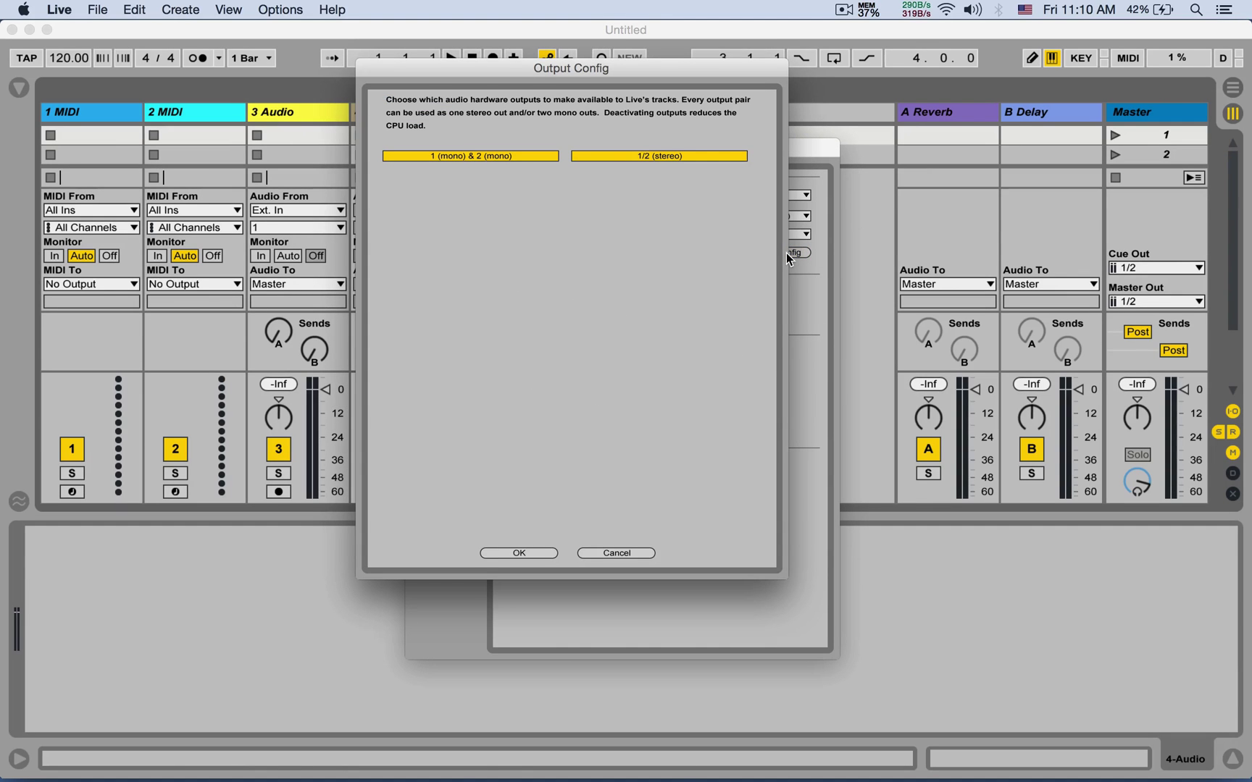
{"action": "left_click", "coordinate": [628, 552]}
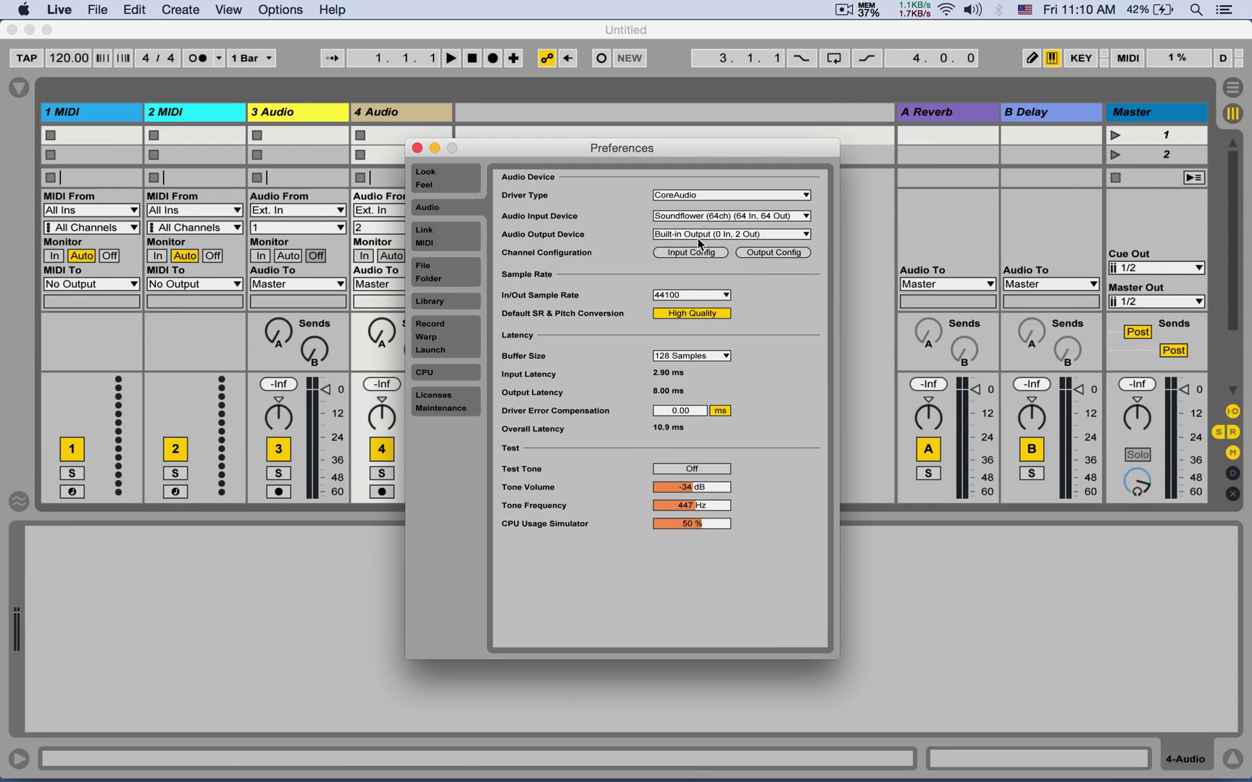
Change the input device to Built-in Microphone and leave the sample rate at 44100
{"action": "left_click", "coordinate": [711, 216]}
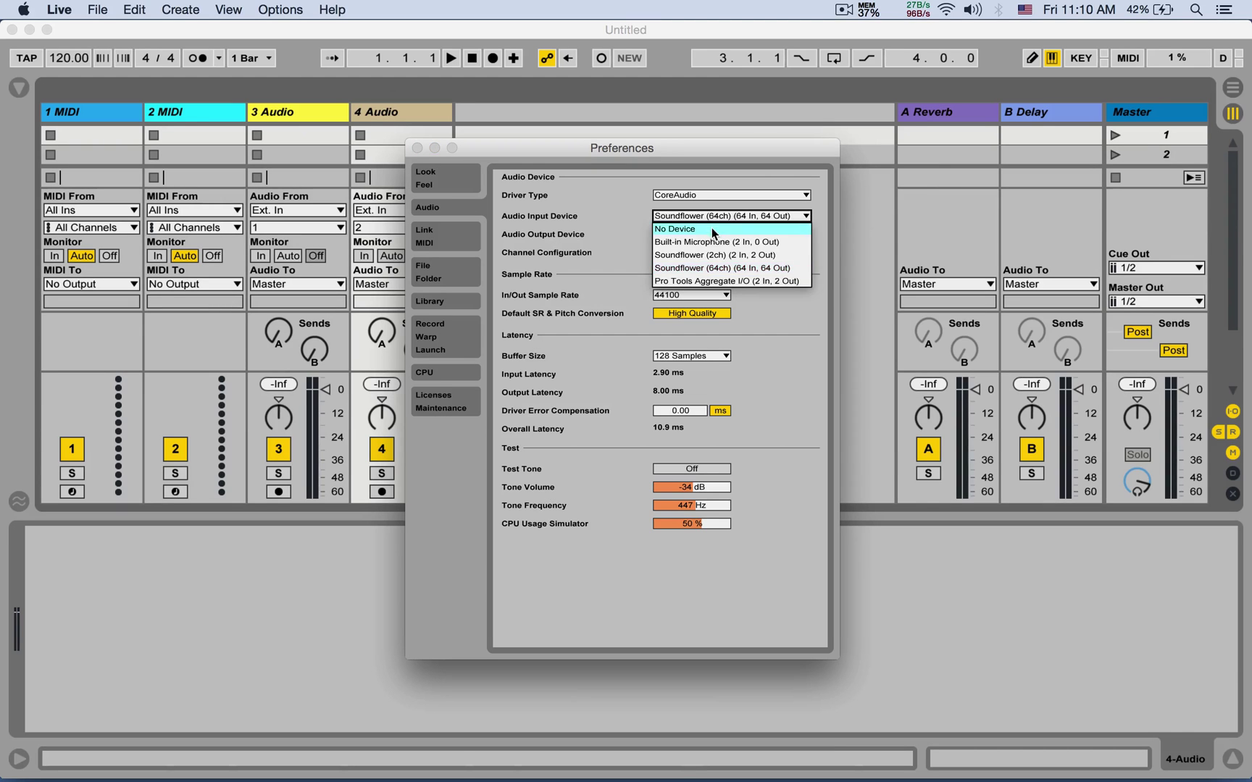
{"action": "left_click", "coordinate": [715, 242]}
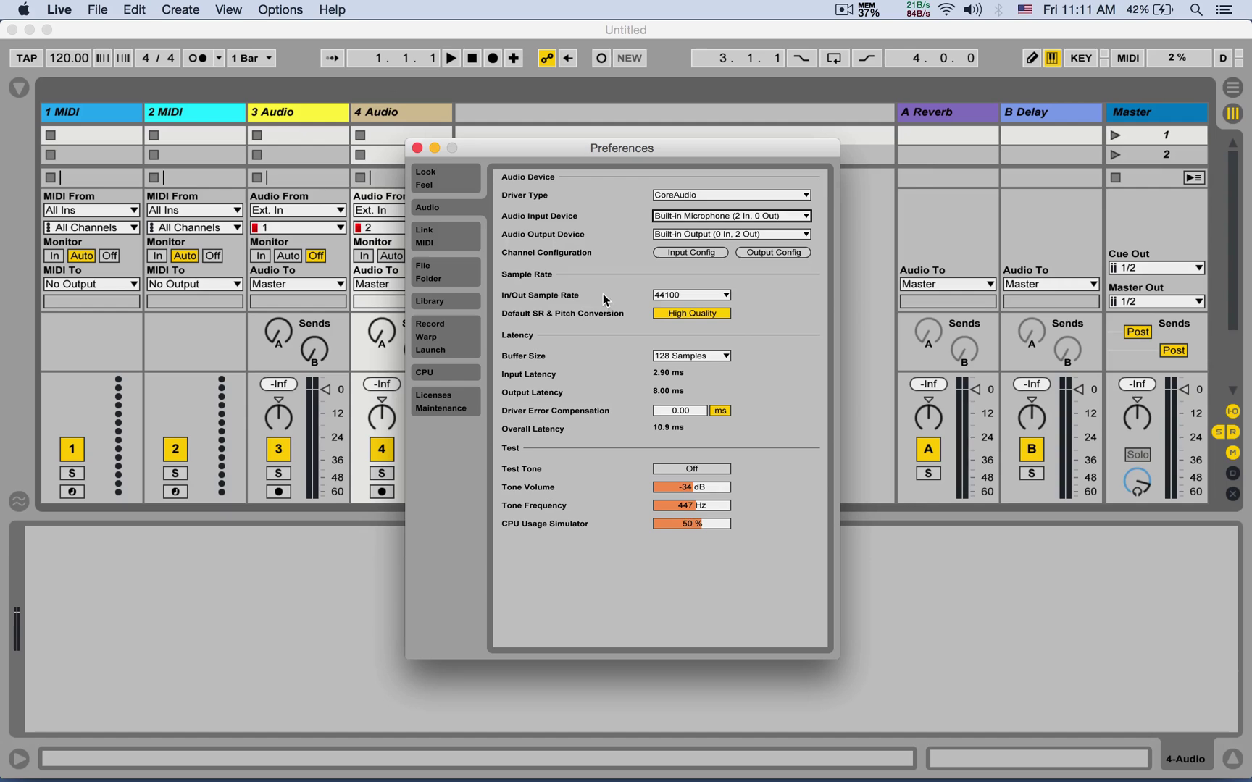
{"action": "left_click", "coordinate": [664, 295]}
{"action": "left_click", "coordinate": [682, 293]}
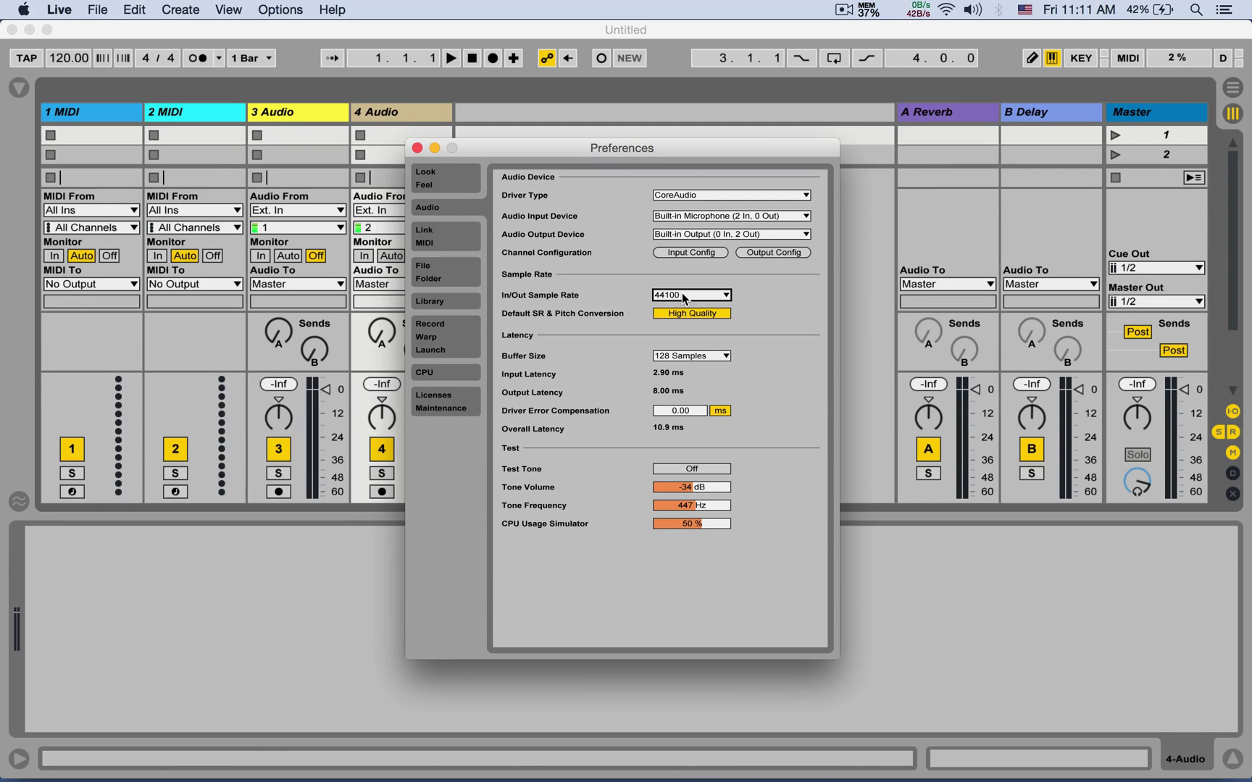
{"action": "left_click", "coordinate": [681, 292]}
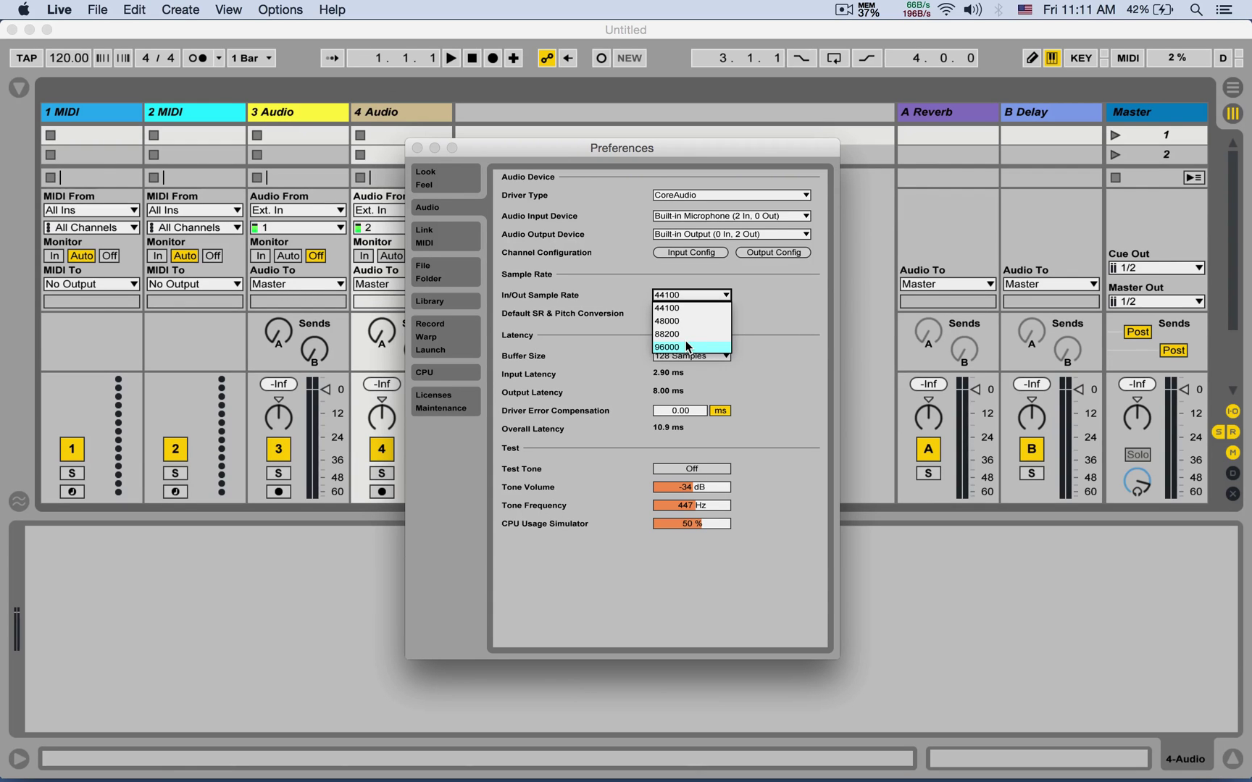
{"action": "left_click", "coordinate": [629, 302]}
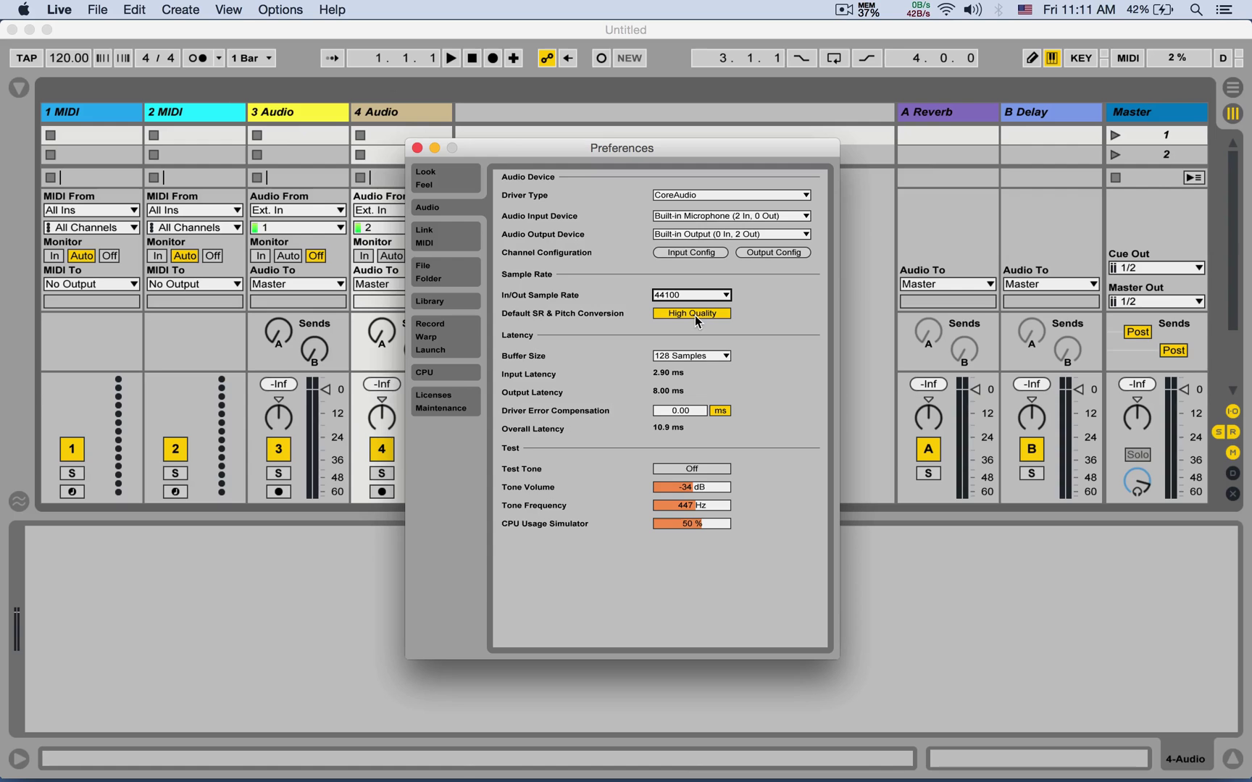
{"action": "left_click_drag", "start_coordinate": [508, 148], "coordinate": [607, 124]}
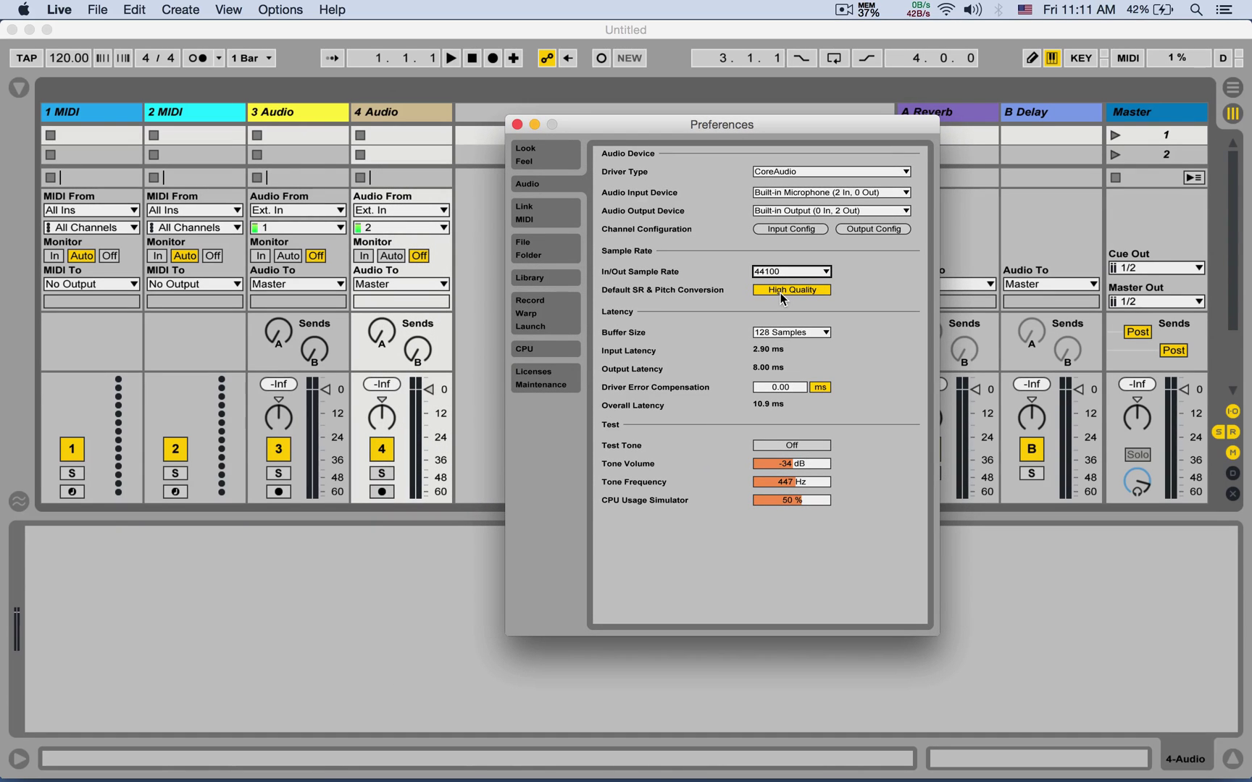
Close Preferences, record a short clip into track 3's first slot, and open it in Clip View
{"action": "left_click", "coordinate": [282, 492]}
{"action": "left_click", "coordinate": [281, 492]}
{"action": "left_click", "coordinate": [275, 139]}
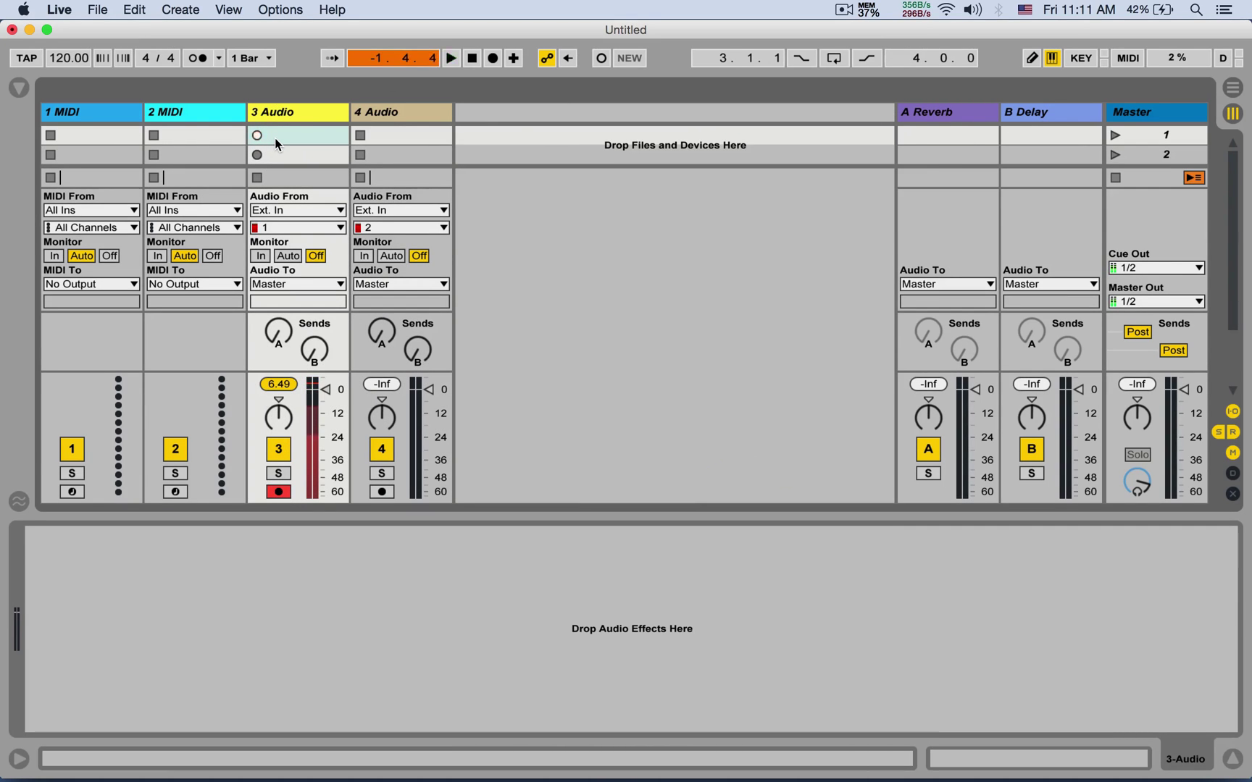
{"action": "left_click", "coordinate": [287, 136]}
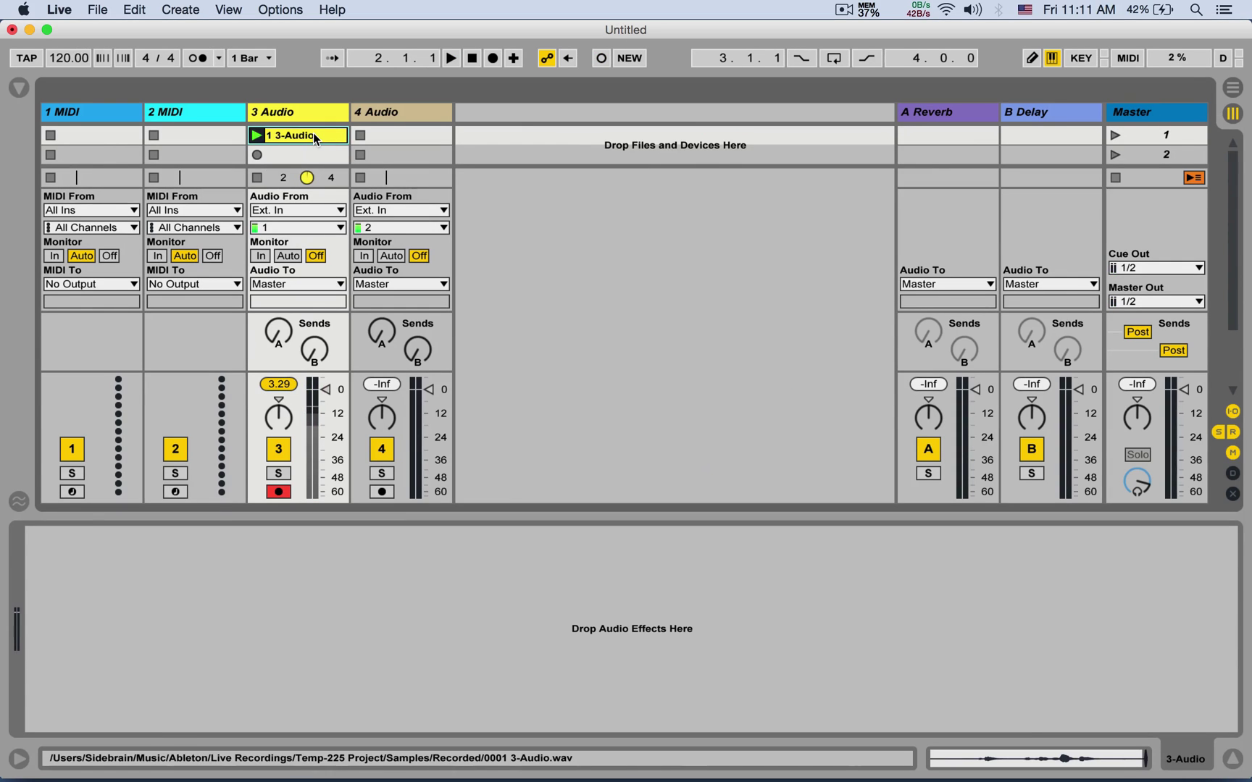
{"action": "double_click", "coordinate": [313, 134]}
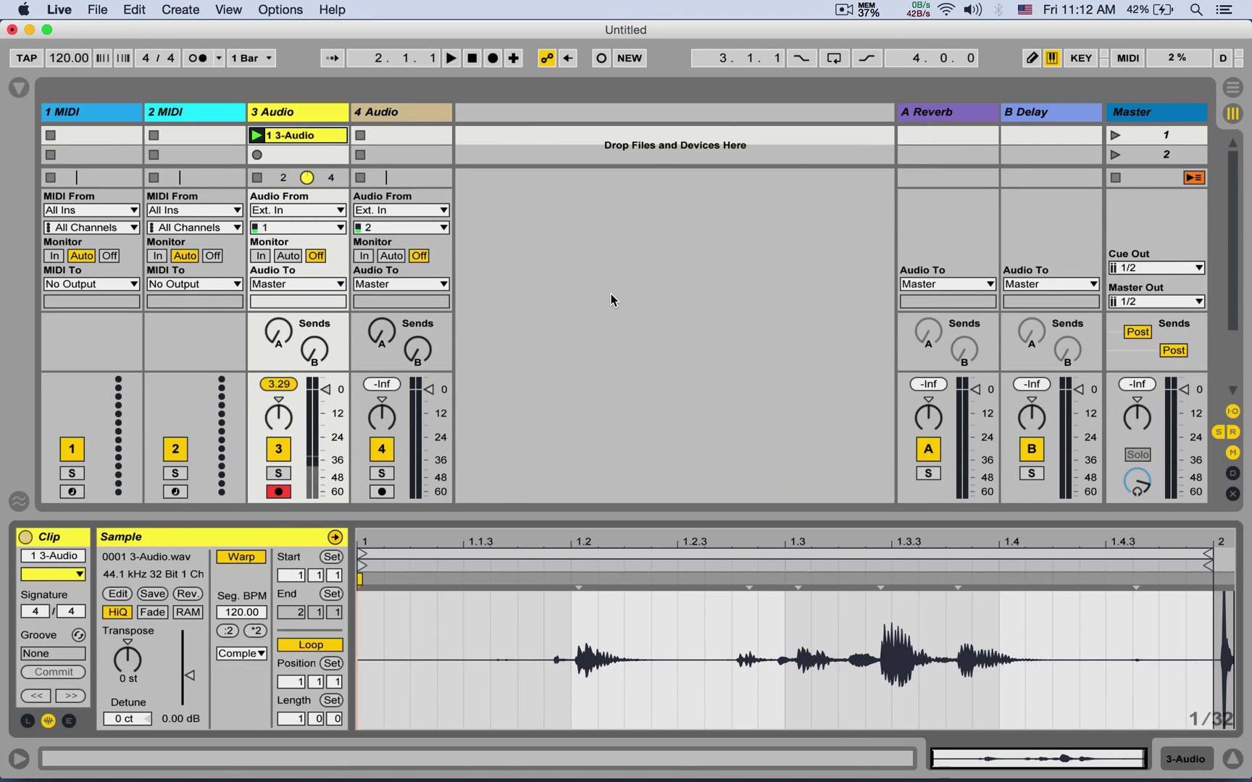
{"action": "key", "text": "super+comma"}
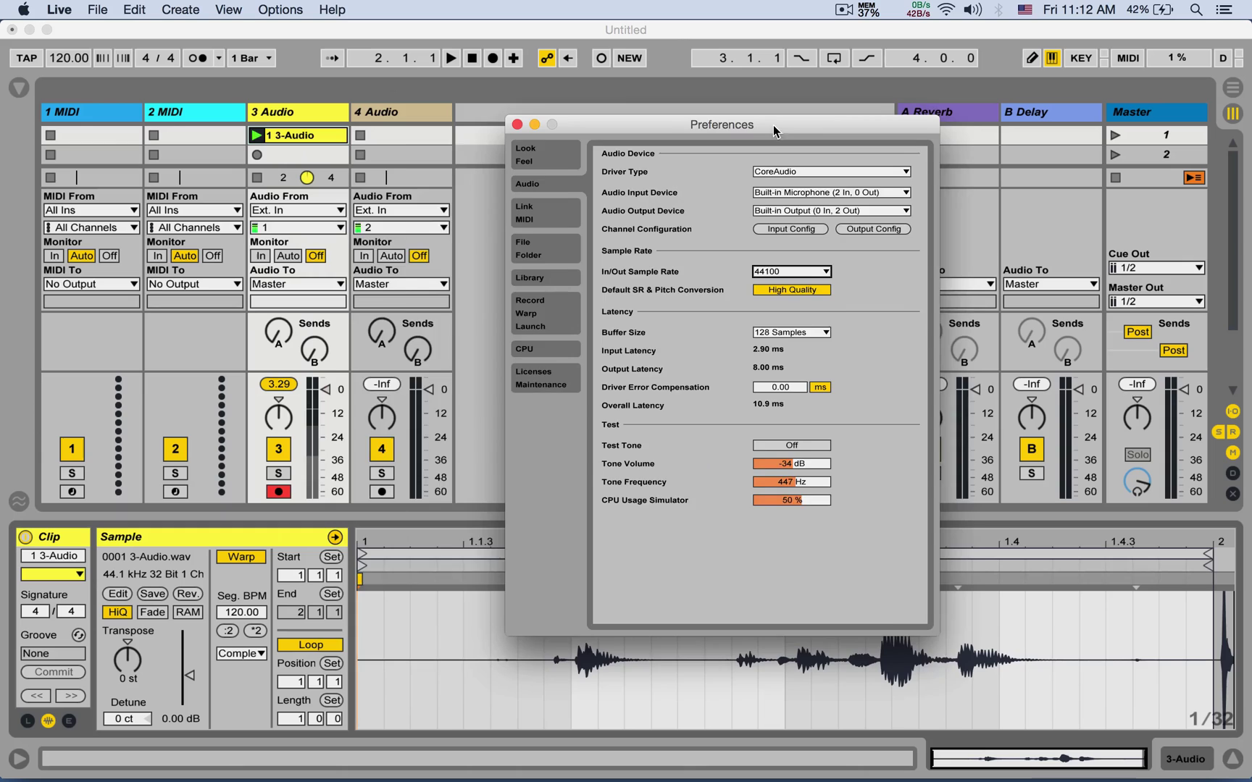
{"action": "left_click_drag", "start_coordinate": [777, 126], "coordinate": [609, 134]}
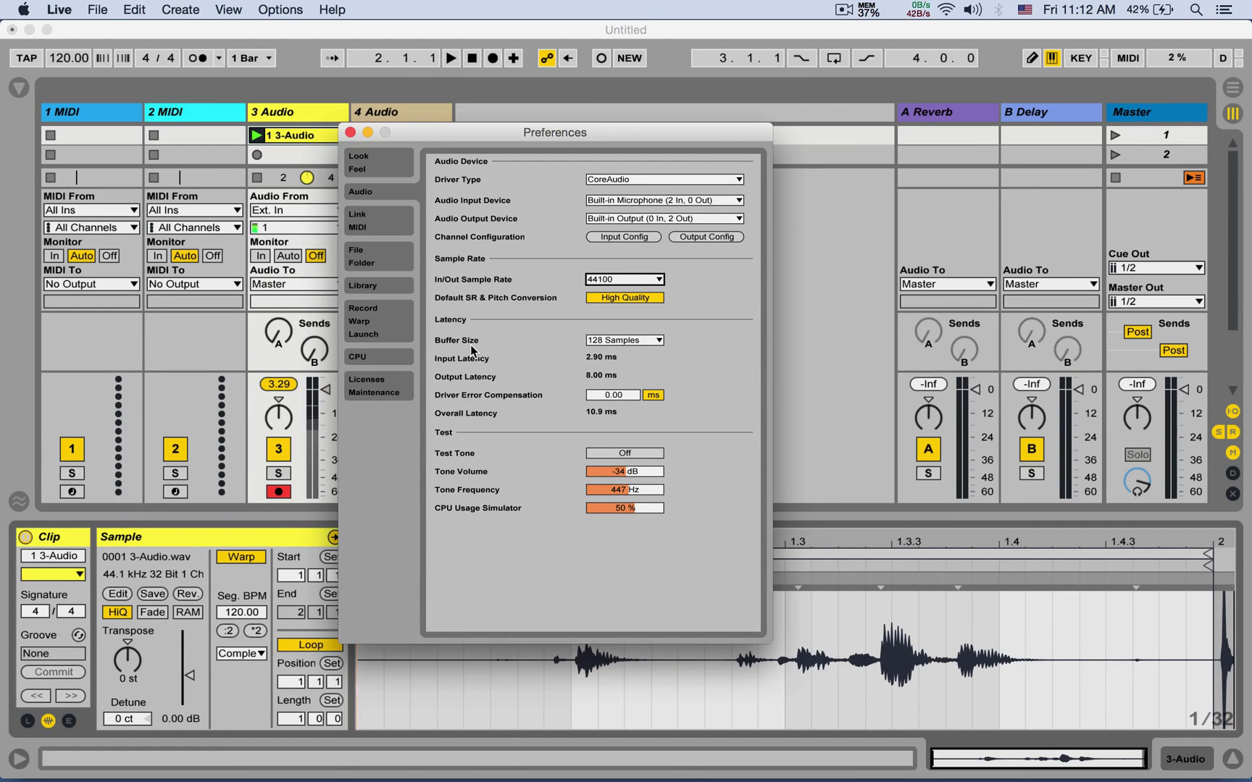
{"action": "left_click", "coordinate": [610, 340]}
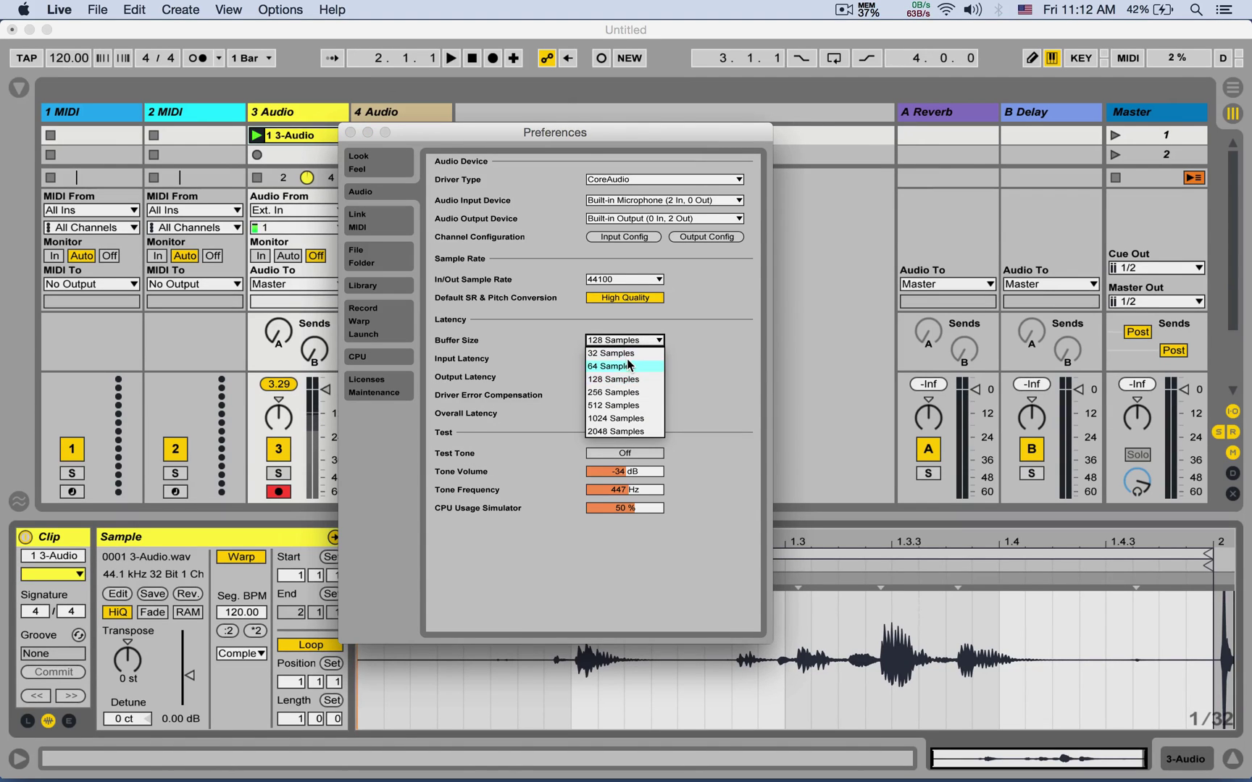
{"action": "left_click", "coordinate": [688, 366]}
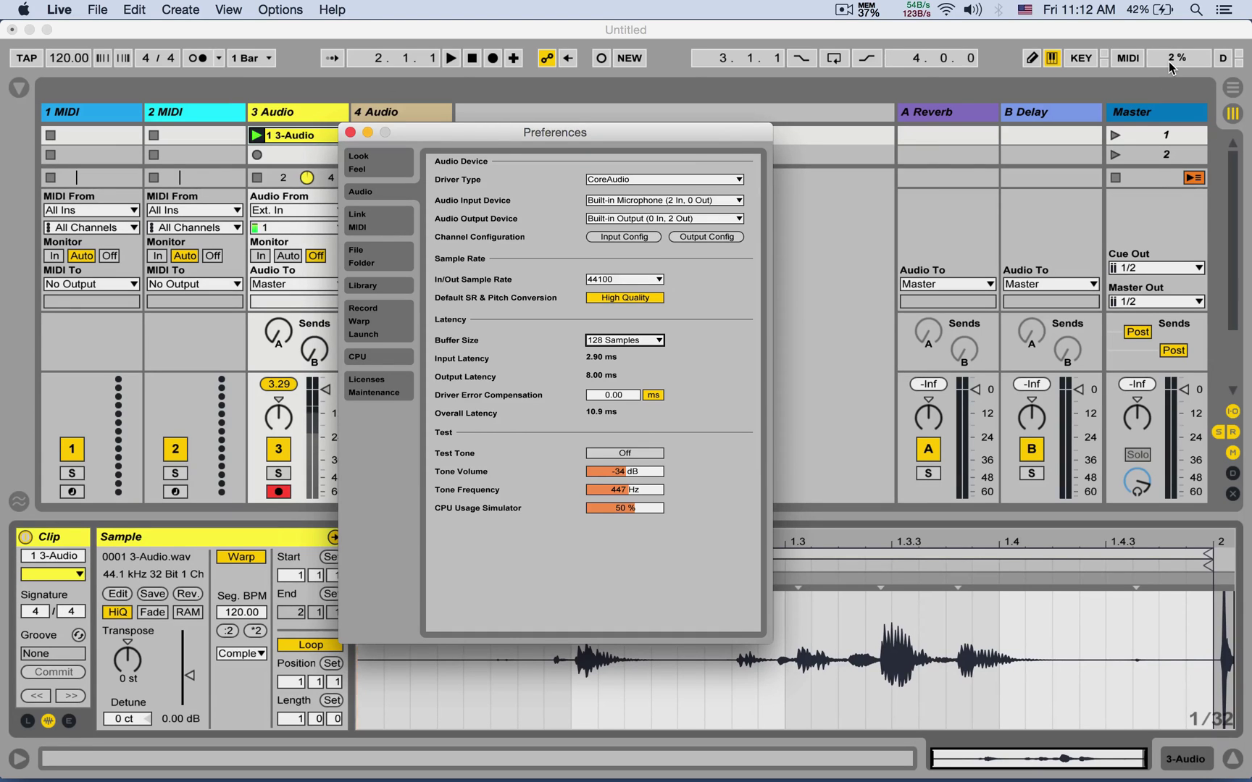
{"action": "left_click", "coordinate": [640, 341]}
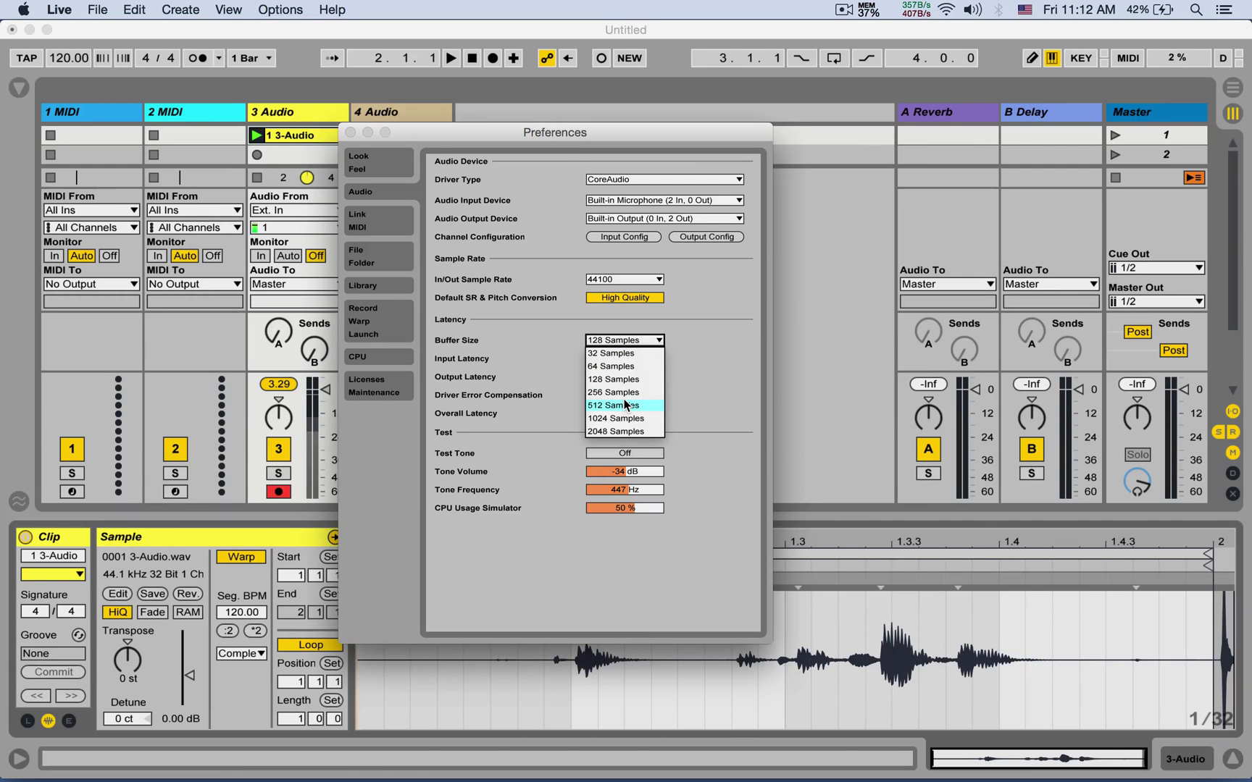
{"action": "left_click", "coordinate": [705, 369]}
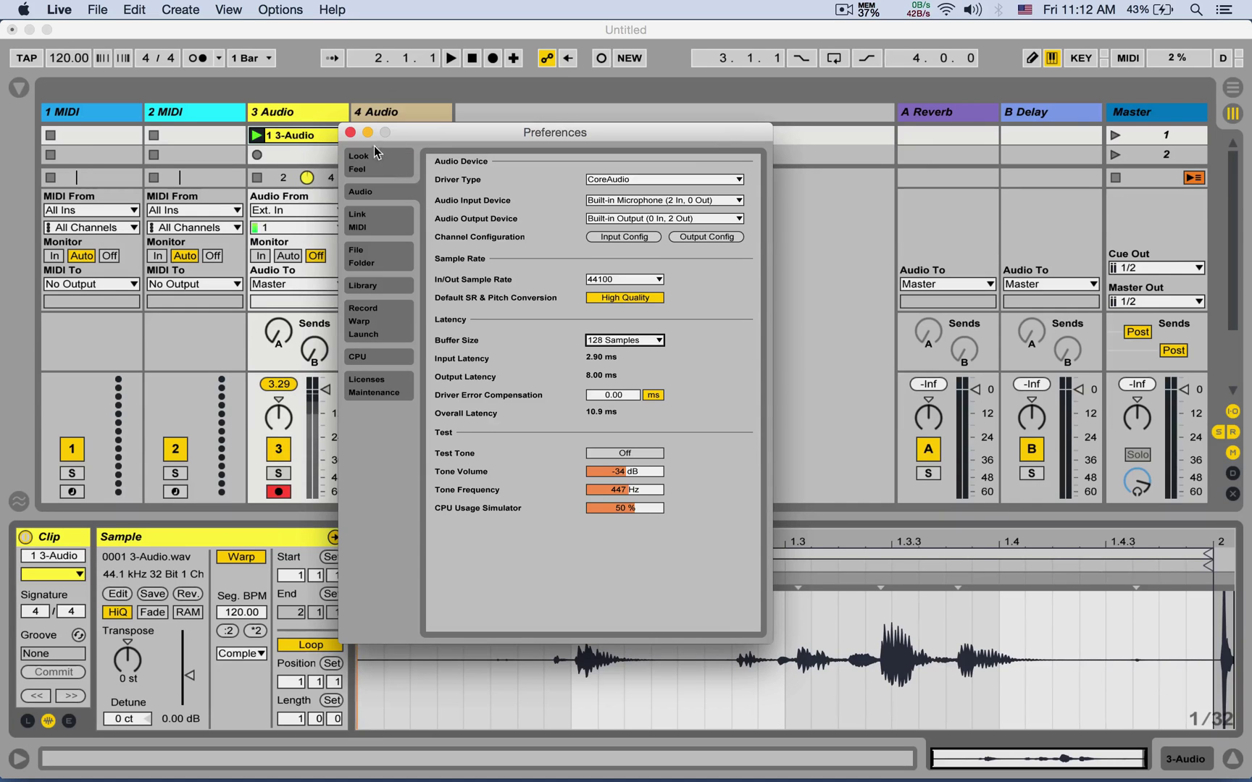
Close Preferences and bring up the Help View panel
{"action": "left_click", "coordinate": [350, 133]}
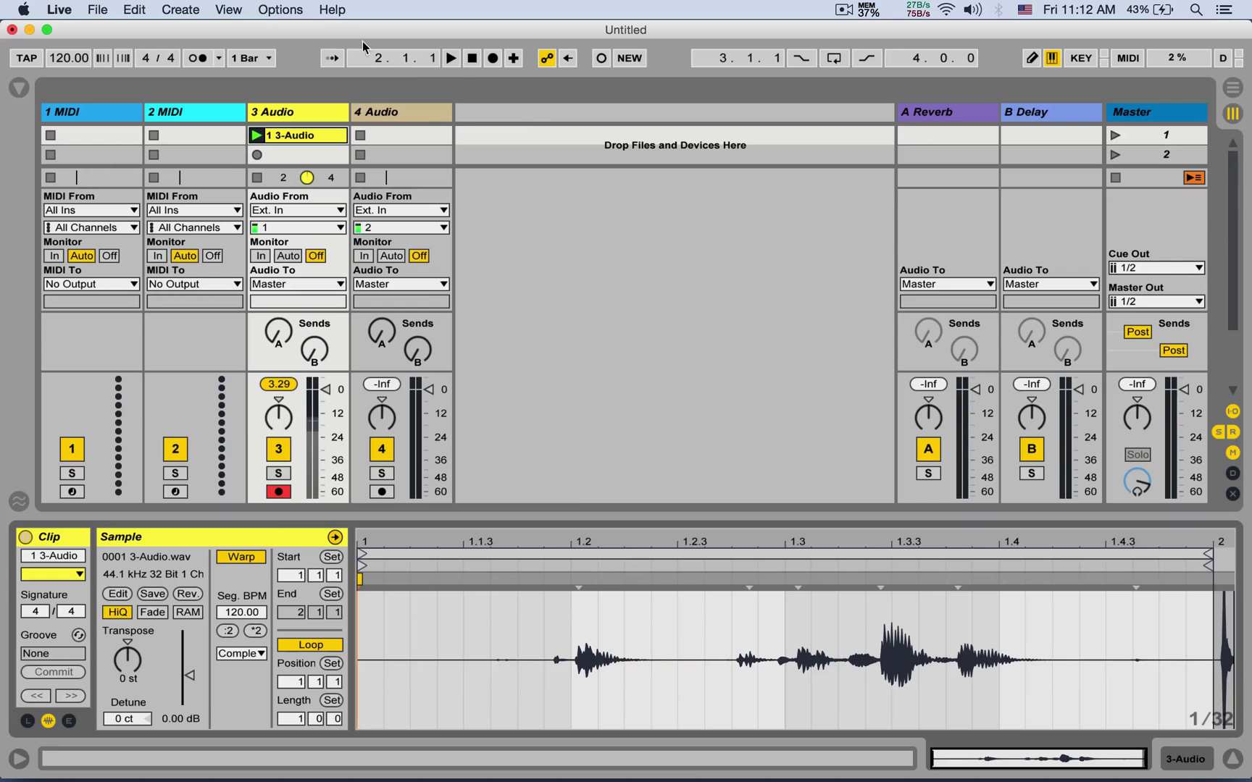
{"action": "left_click", "coordinate": [335, 10]}
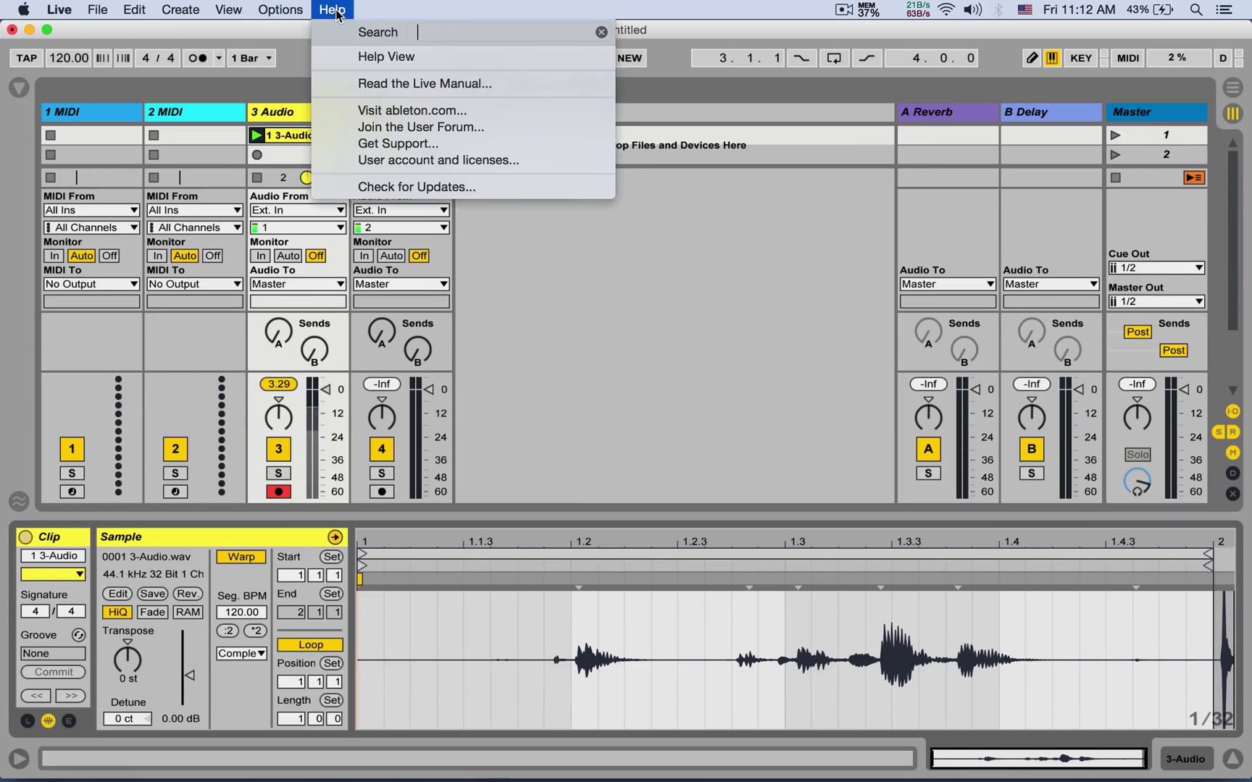
{"action": "left_click", "coordinate": [405, 61]}
From all built-in lessons, open Hardware Setup's Driver Error Compensation lesson
{"action": "scroll", "coordinate": [1064, 301], "scroll_direction": "down", "scroll_amount": 8}
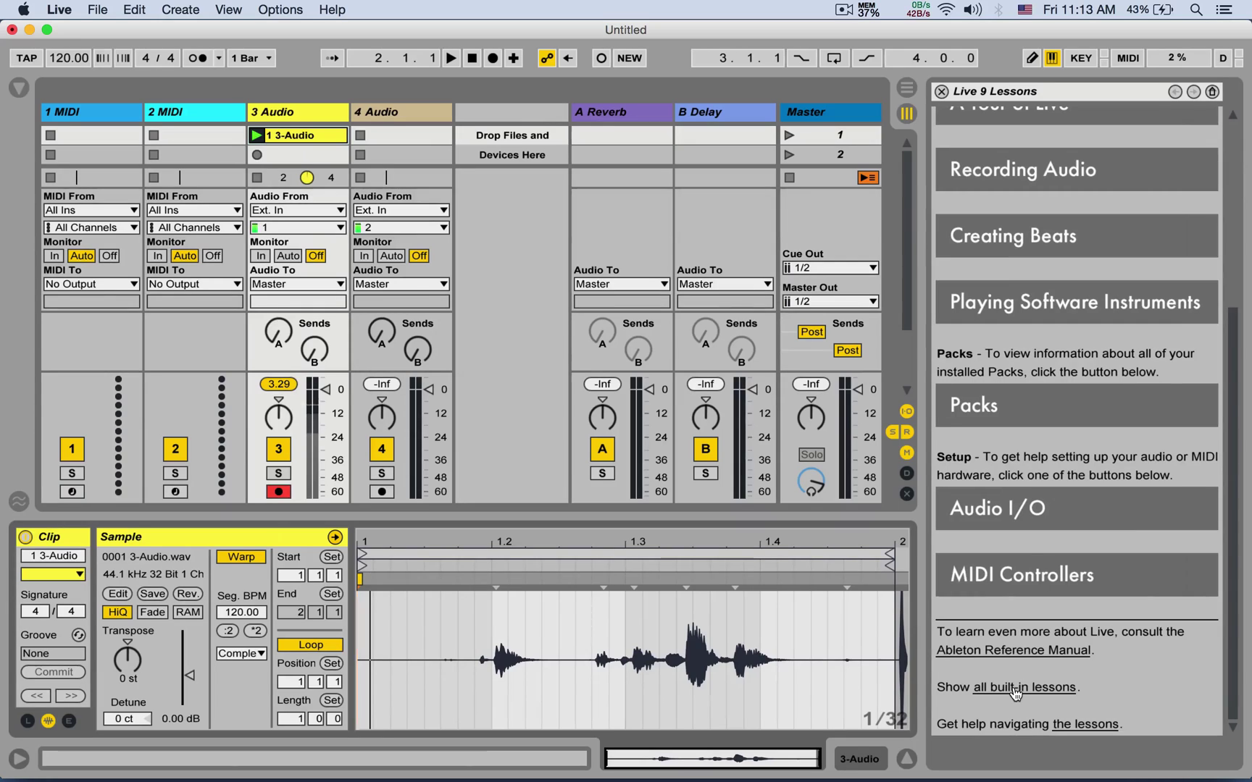
{"action": "left_click", "coordinate": [1017, 689]}
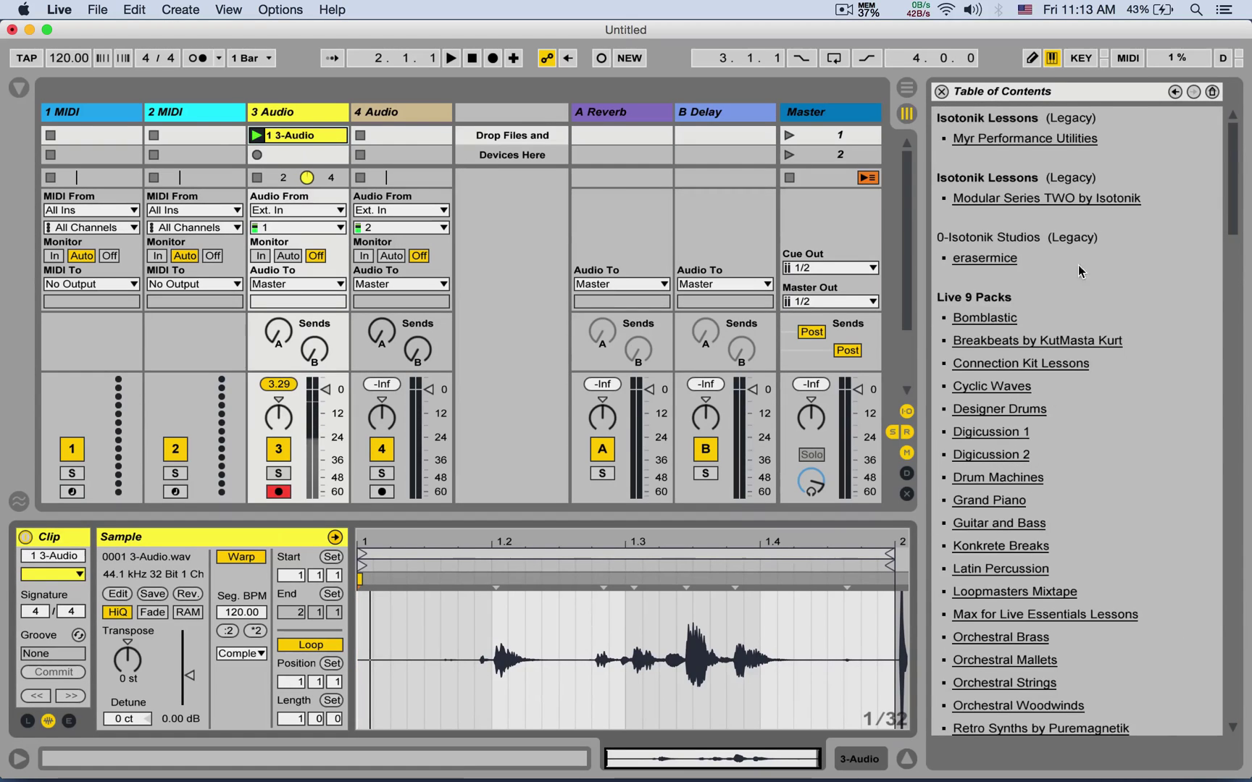
{"action": "scroll", "coordinate": [1086, 239], "scroll_direction": "down", "scroll_amount": 20}
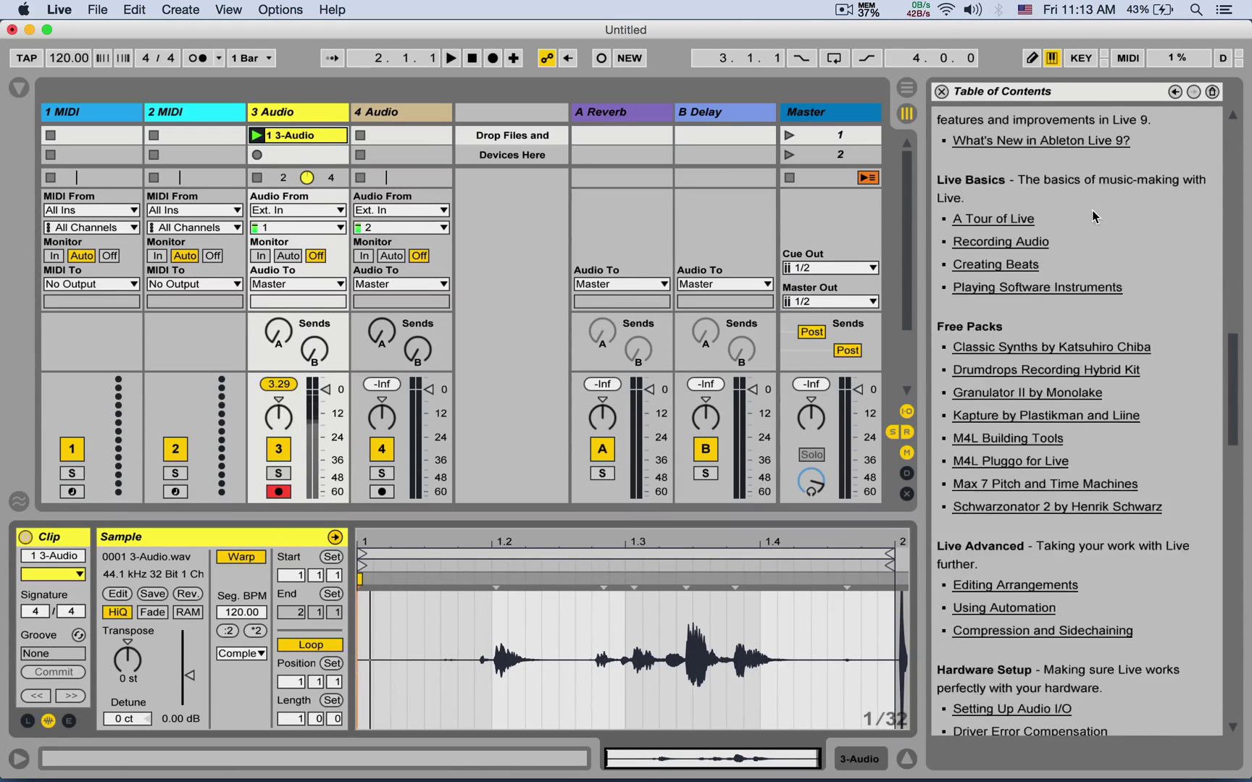
{"action": "scroll", "coordinate": [1093, 211], "scroll_direction": "down", "scroll_amount": 12}
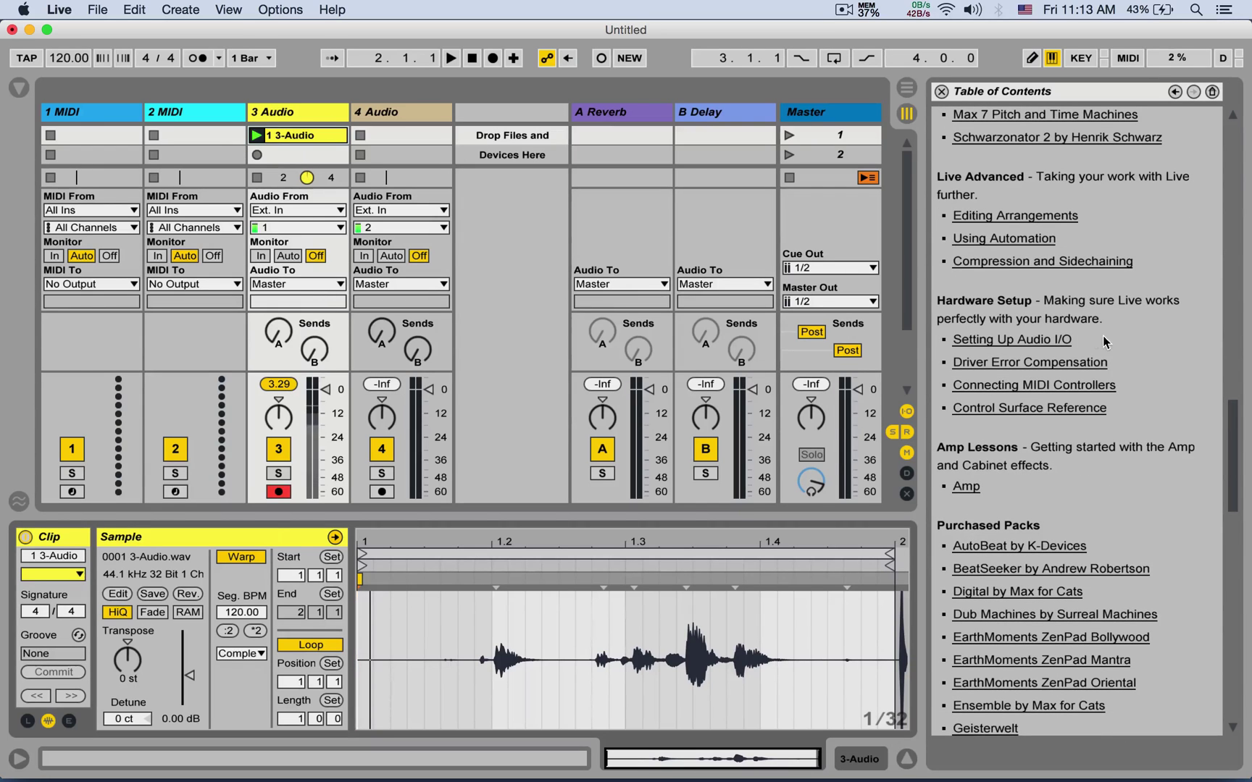
{"action": "left_click", "coordinate": [1007, 364]}
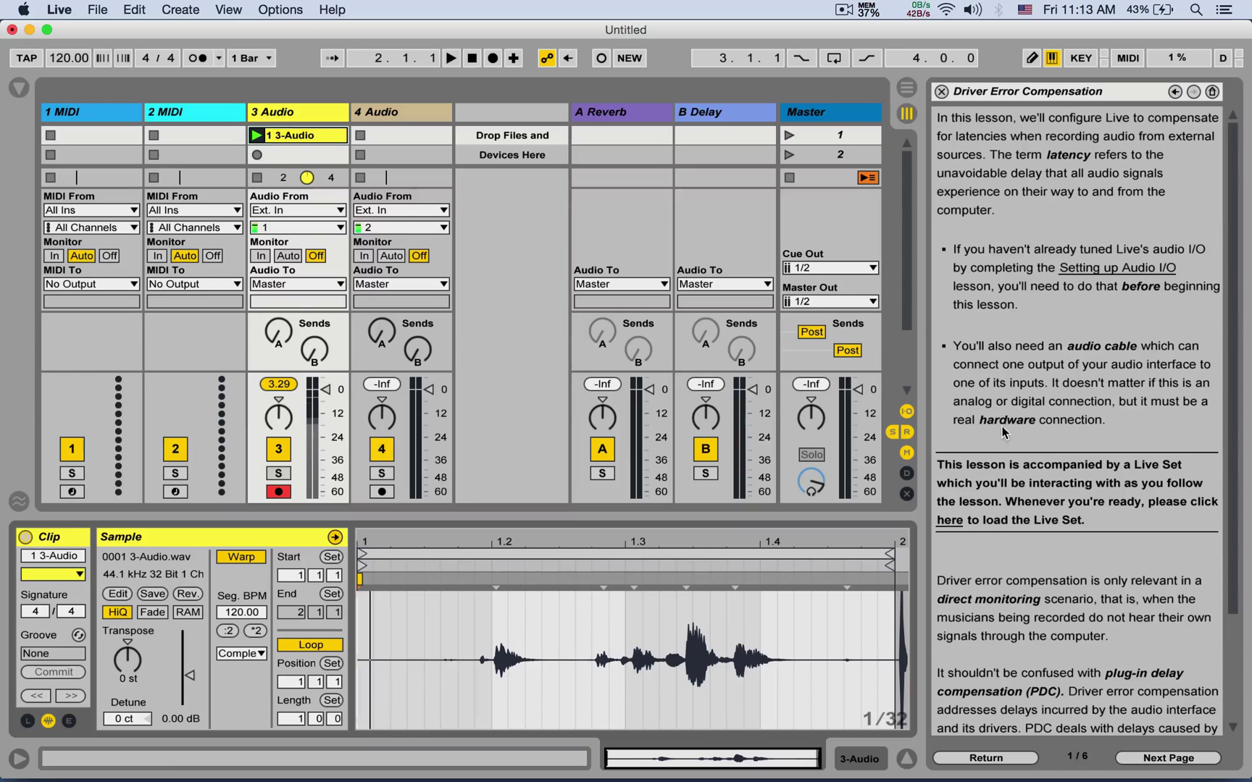
Load the lesson's Live Set, discarding the untitled set and its recordings, and zoom to the tom 11 clip
{"action": "left_click", "coordinate": [954, 522]}
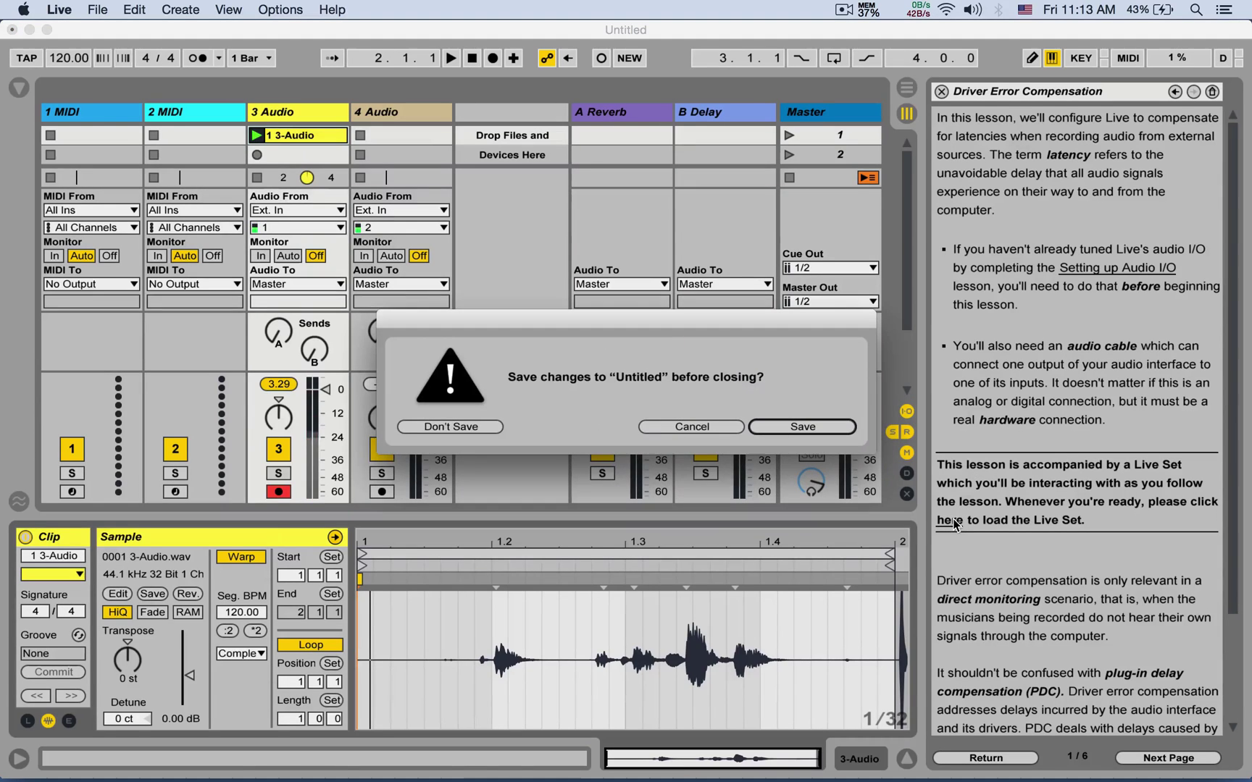
{"action": "left_click", "coordinate": [450, 426]}
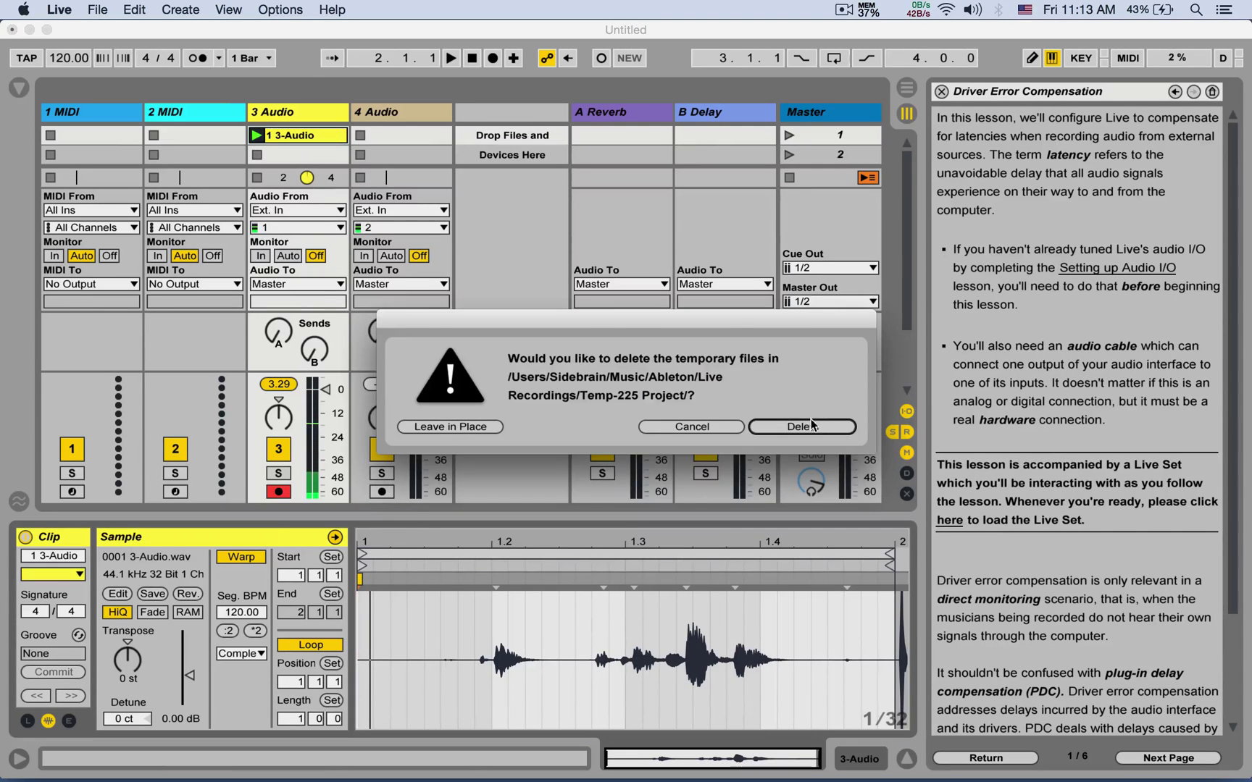
{"action": "left_click", "coordinate": [804, 426]}
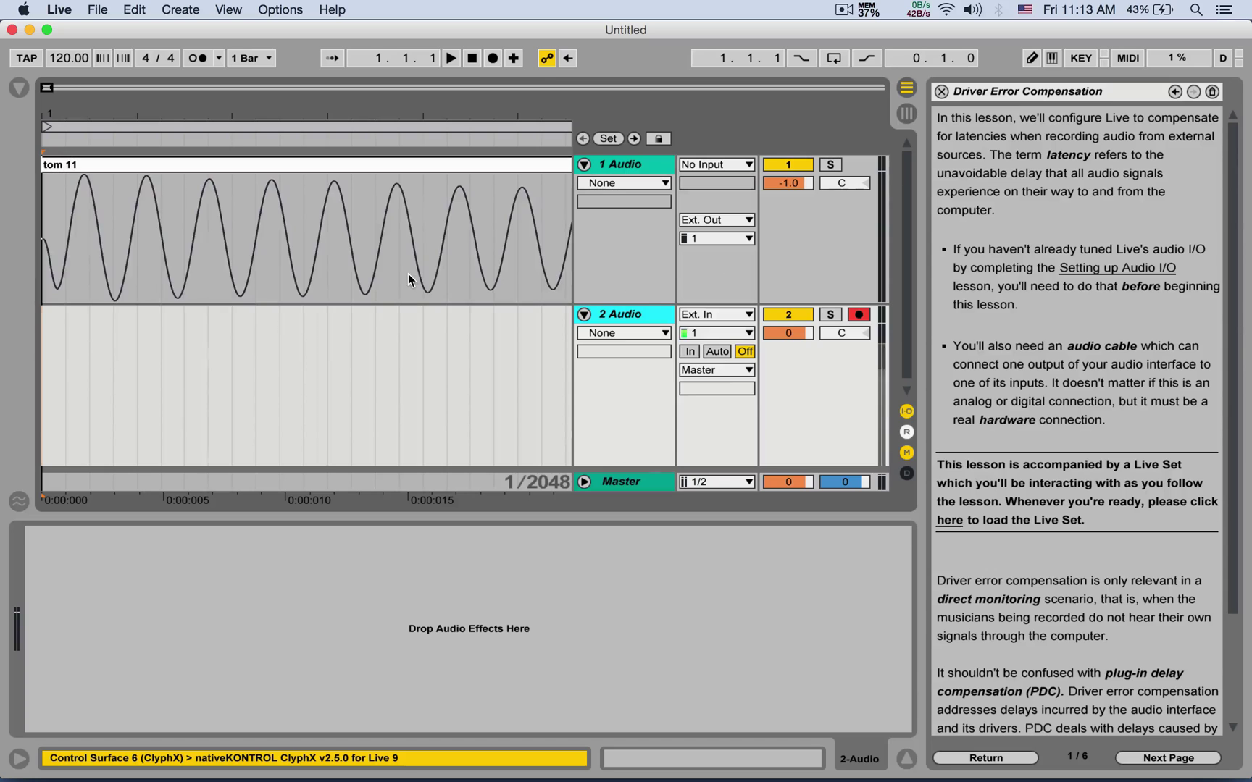
{"action": "left_click", "coordinate": [251, 166]}
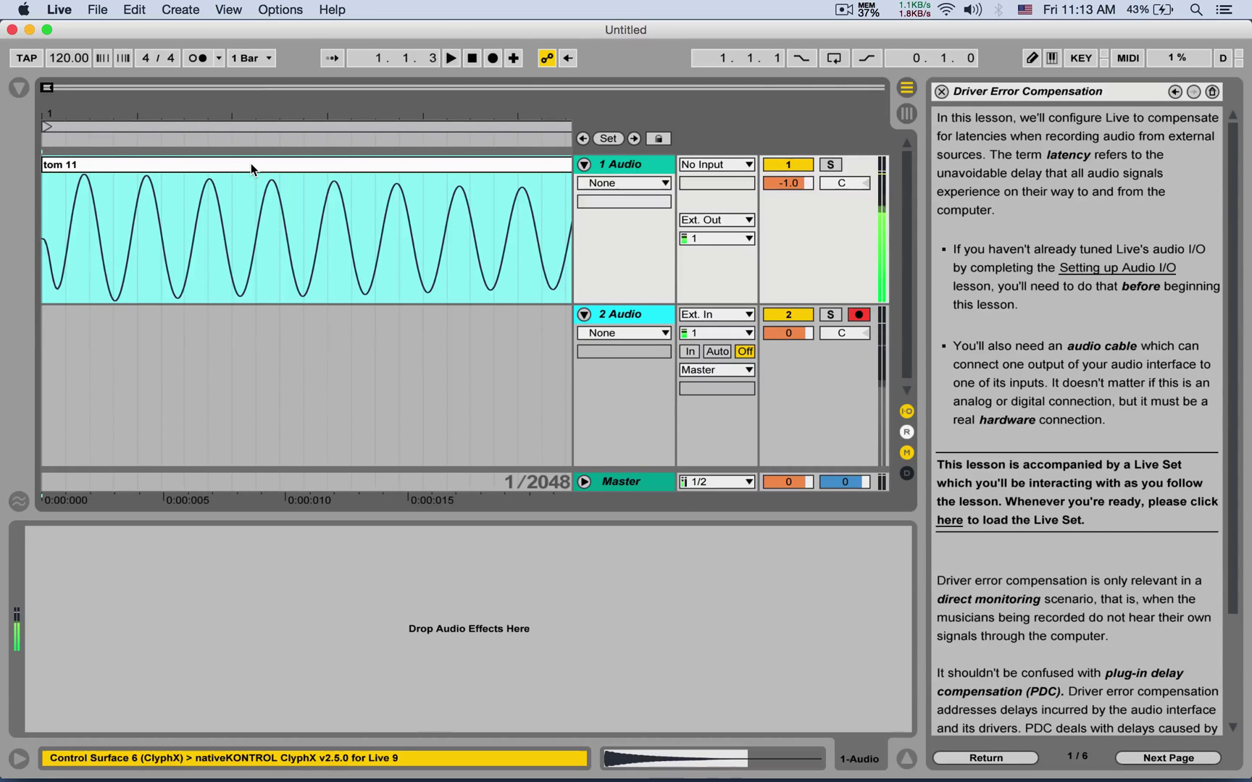
{"action": "left_click_drag", "start_coordinate": [349, 114], "coordinate": [345, 18]}
{"action": "left_click", "coordinate": [402, 176]}
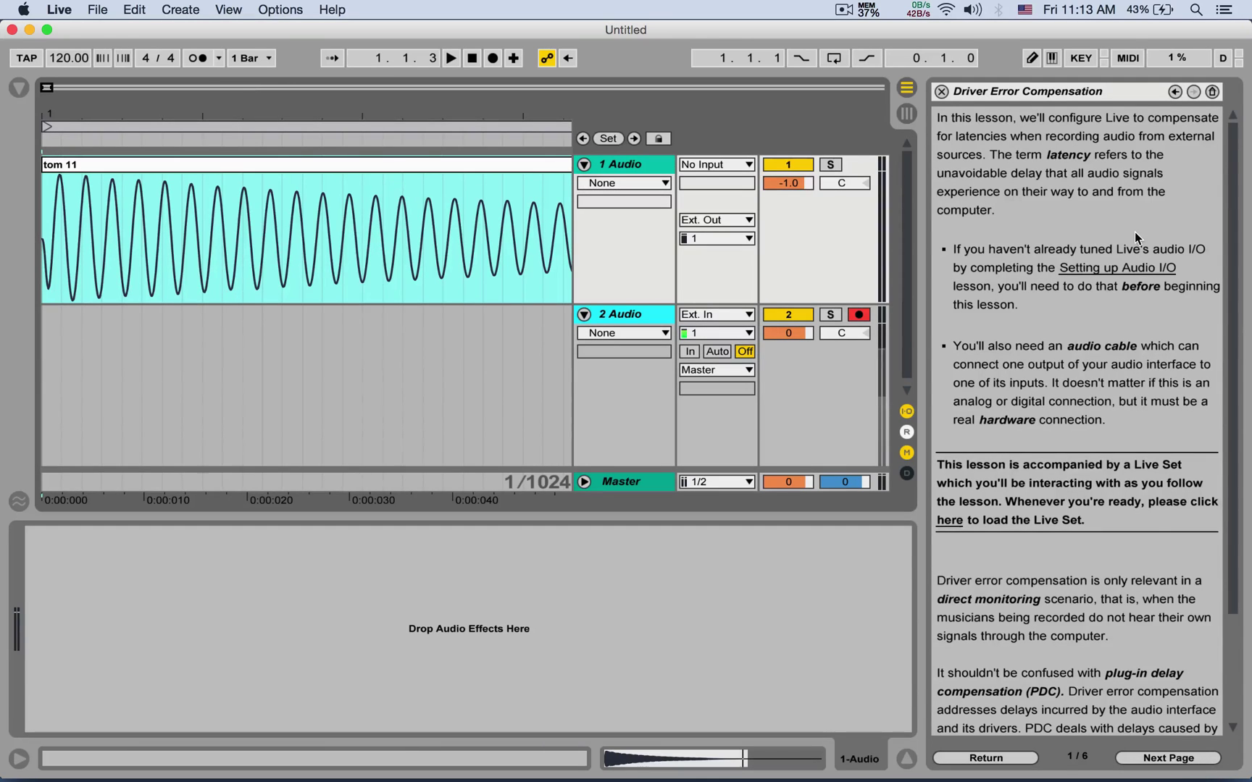
Advance the lesson to page 5/6, Verifying the Overall Latency, and reopen Preferences
{"action": "scroll", "coordinate": [1134, 231], "scroll_direction": "down", "scroll_amount": 4}
{"action": "left_click", "coordinate": [1148, 761]}
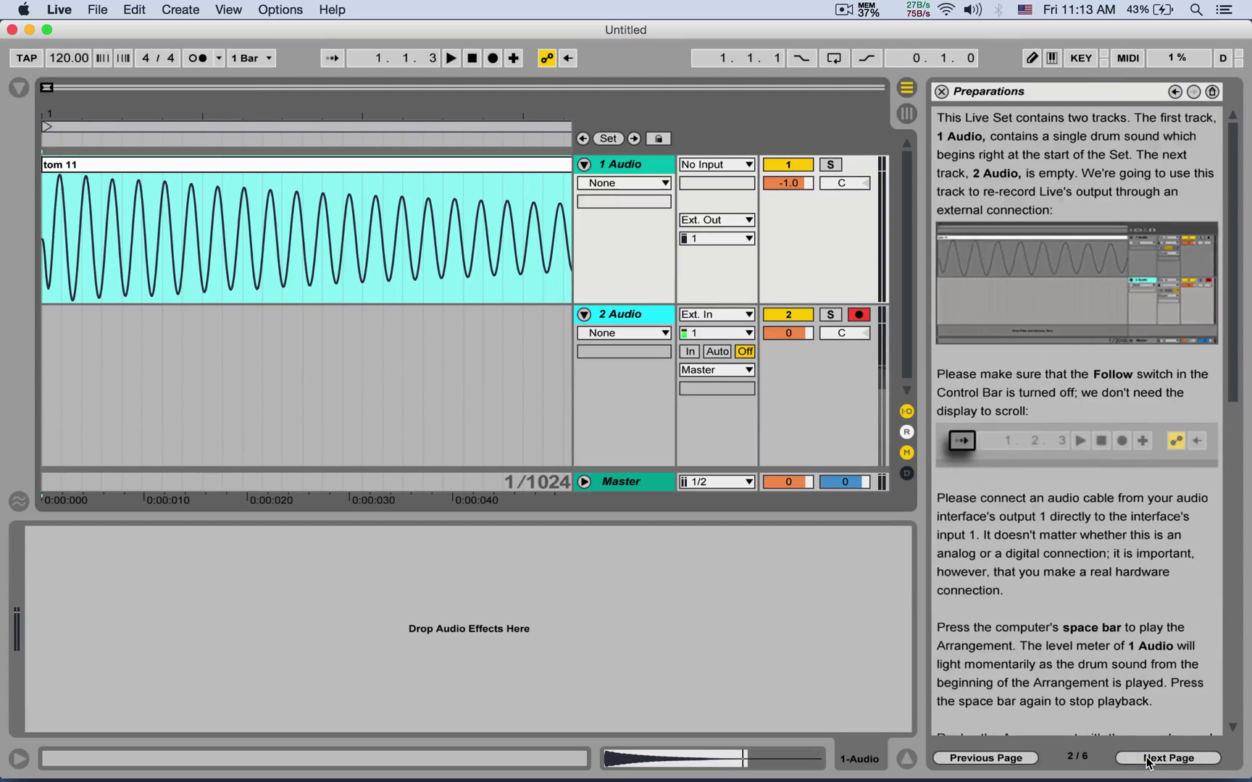
{"action": "left_click", "coordinate": [1148, 758]}
{"action": "left_click", "coordinate": [1148, 758]}
{"action": "left_click", "coordinate": [1148, 760]}
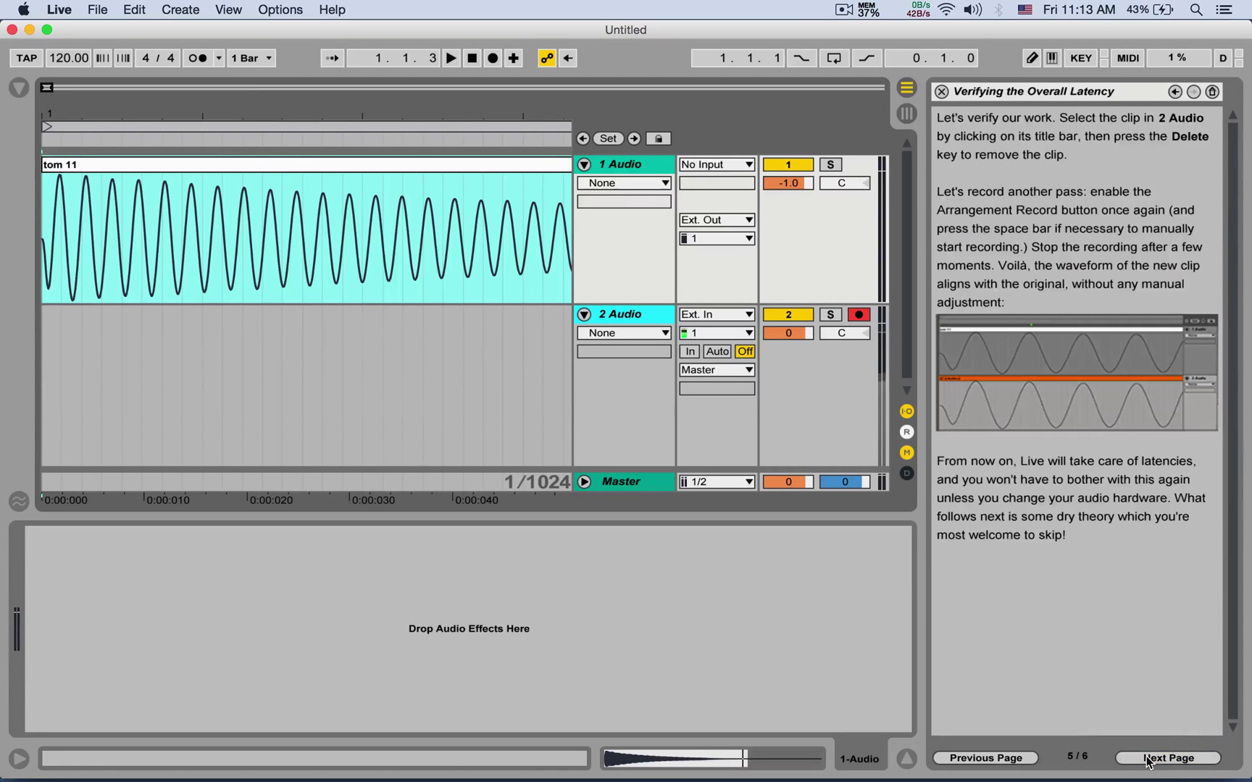
{"action": "left_click", "coordinate": [411, 315]}
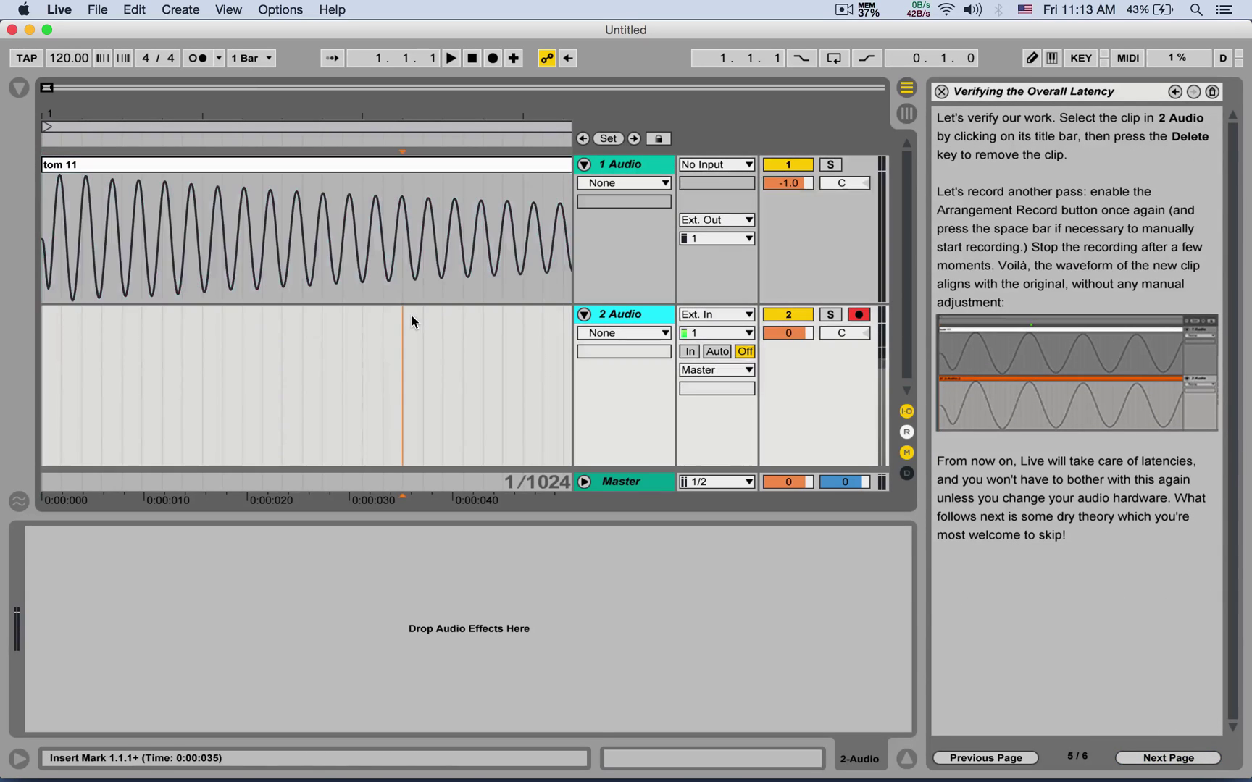
{"action": "key", "text": "super+comma"}
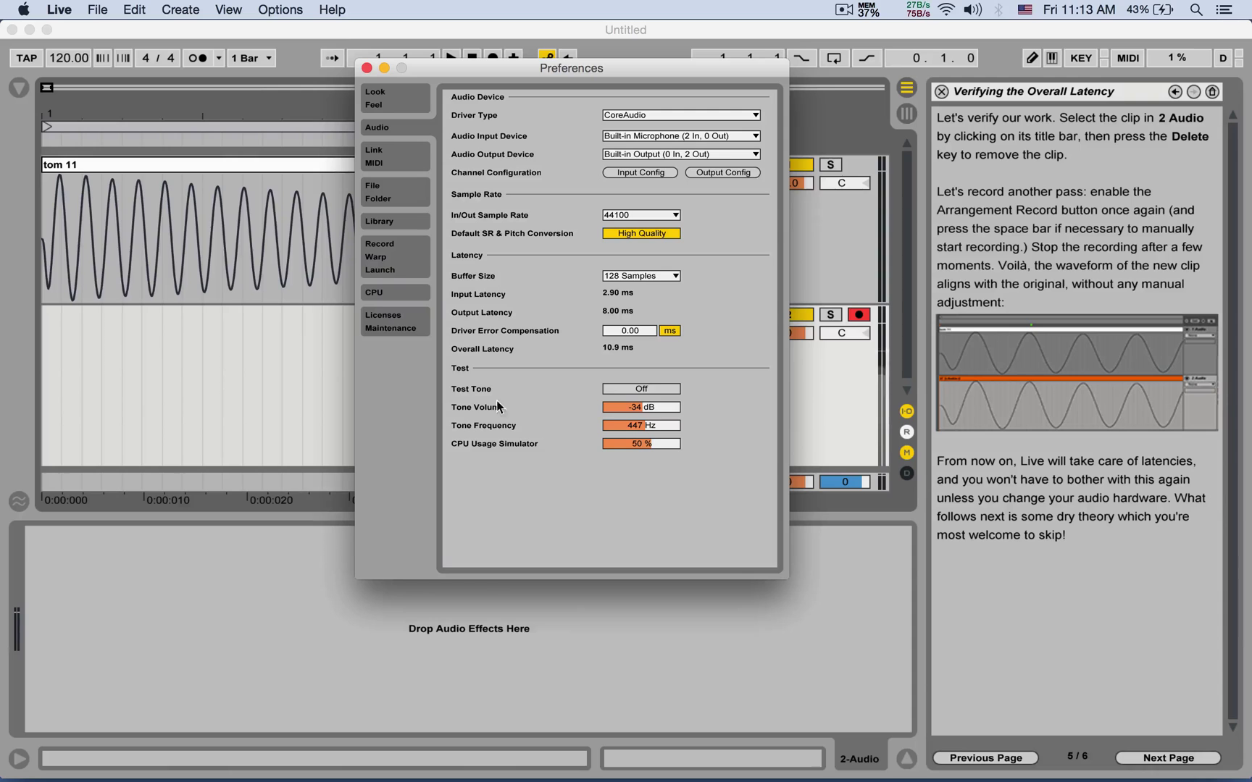
Turn on the test tone, adjust its volume and frequency, then switch it off
{"action": "left_click", "coordinate": [652, 388]}
{"action": "left_click_drag", "start_coordinate": [639, 407], "coordinate": [636, 338]}
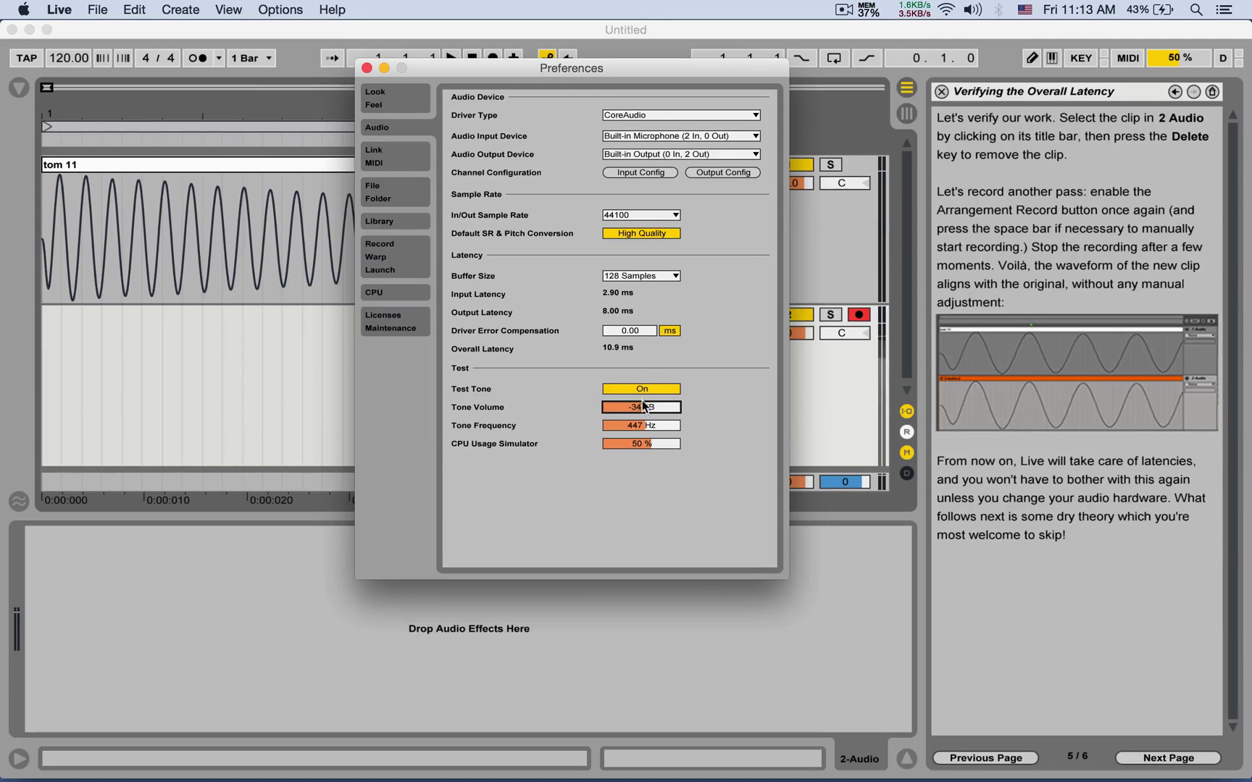
{"action": "mouse_move", "coordinate": [645, 405]}
{"action": "left_mouse_down"}
{"action": "mouse_move", "coordinate": [656, 333]}
{"action": "mouse_move", "coordinate": [656, 419]}
{"action": "mouse_move", "coordinate": [660, 400]}
{"action": "left_mouse_up"}
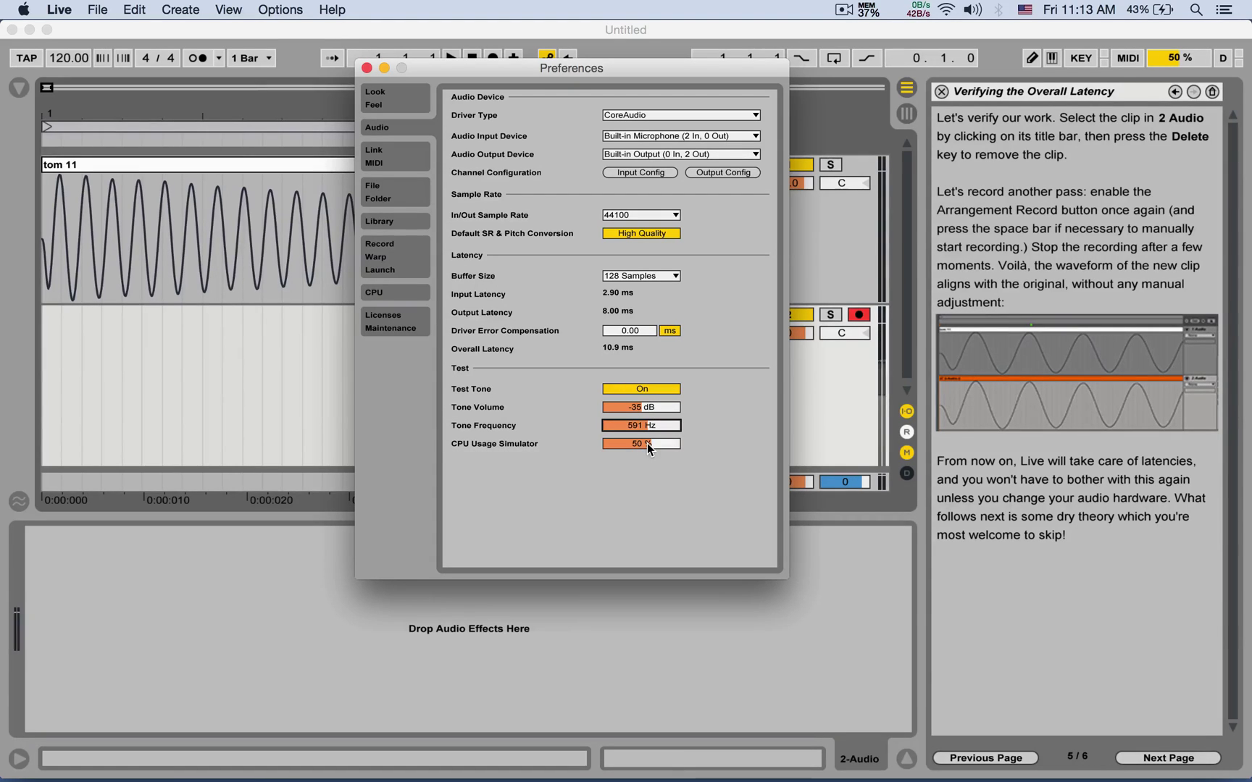
{"action": "left_click", "coordinate": [622, 389]}
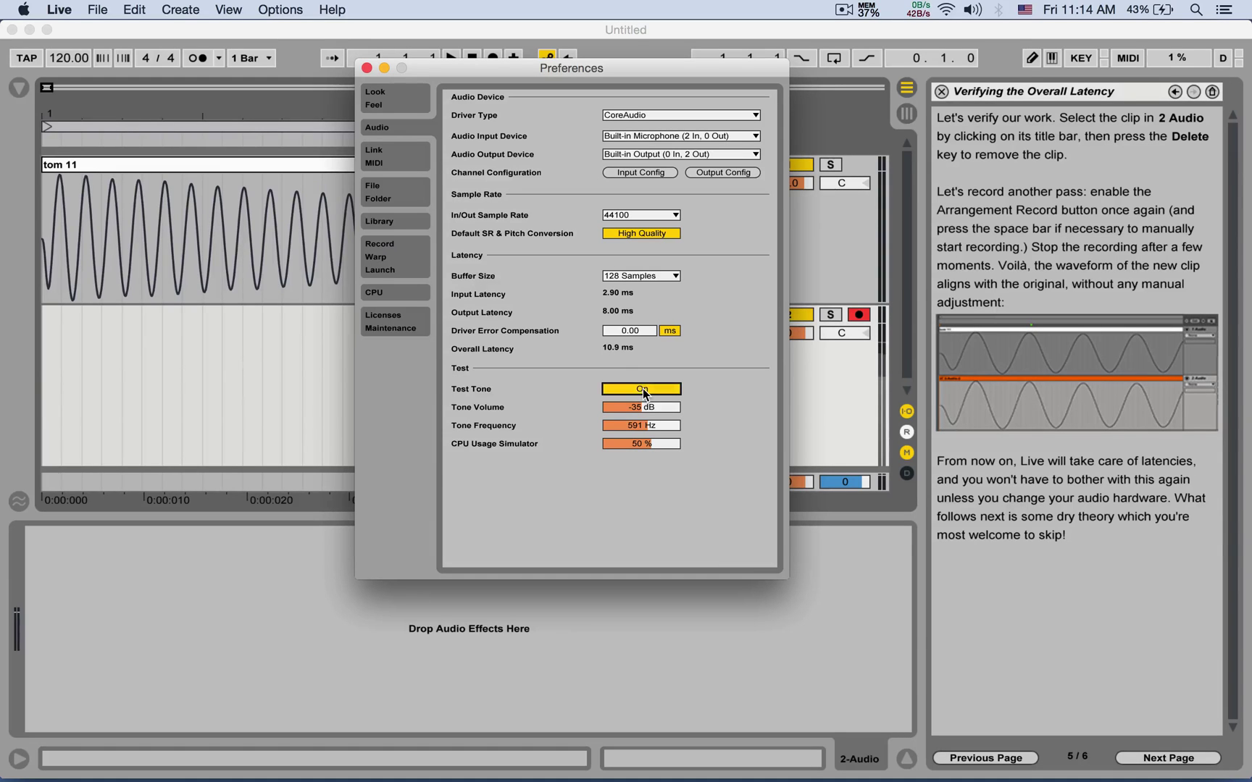
Replay the tone while sweeping its frequency, leave it off at -35 dB and 545 Hz, and show Link/MIDI
{"action": "left_click", "coordinate": [642, 389]}
{"action": "mouse_move", "coordinate": [642, 425]}
{"action": "left_mouse_down"}
{"action": "mouse_move", "coordinate": [651, 509]}
{"action": "mouse_move", "coordinate": [629, 619]}
{"action": "mouse_move", "coordinate": [636, 437]}
{"action": "left_mouse_up"}
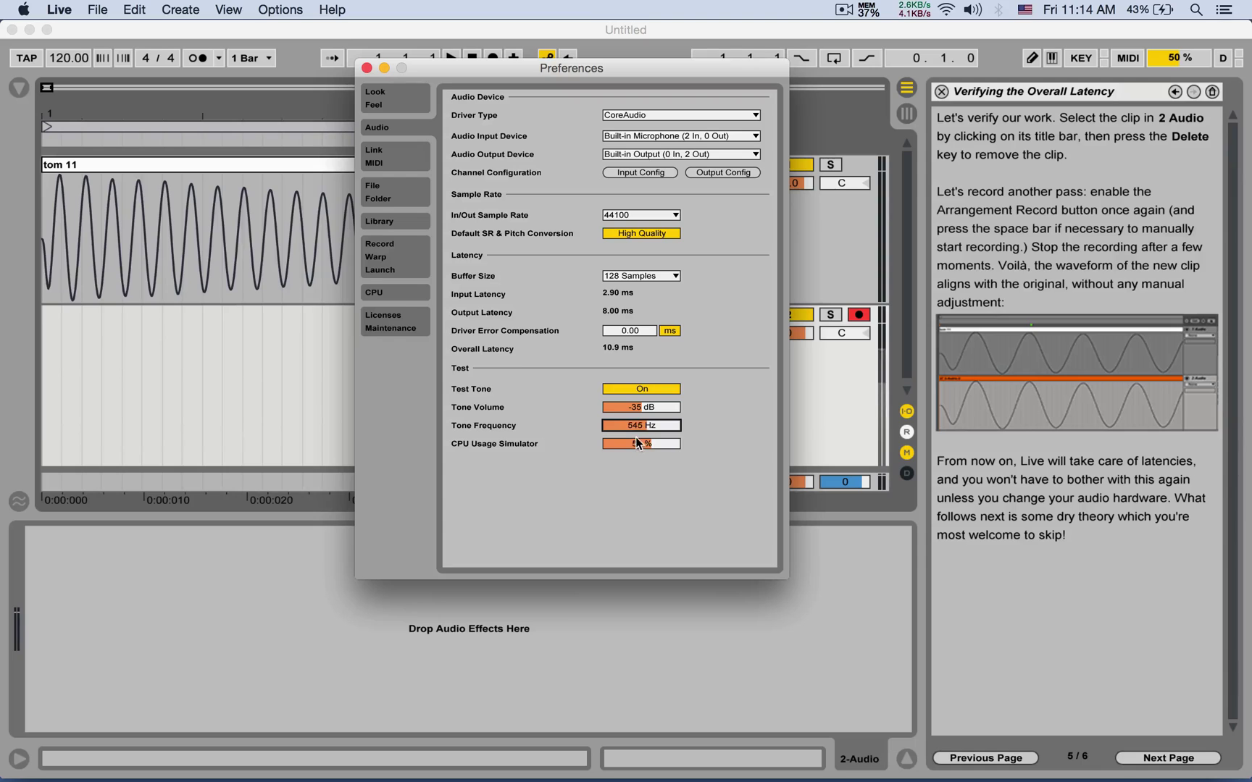
{"action": "left_click", "coordinate": [649, 388]}
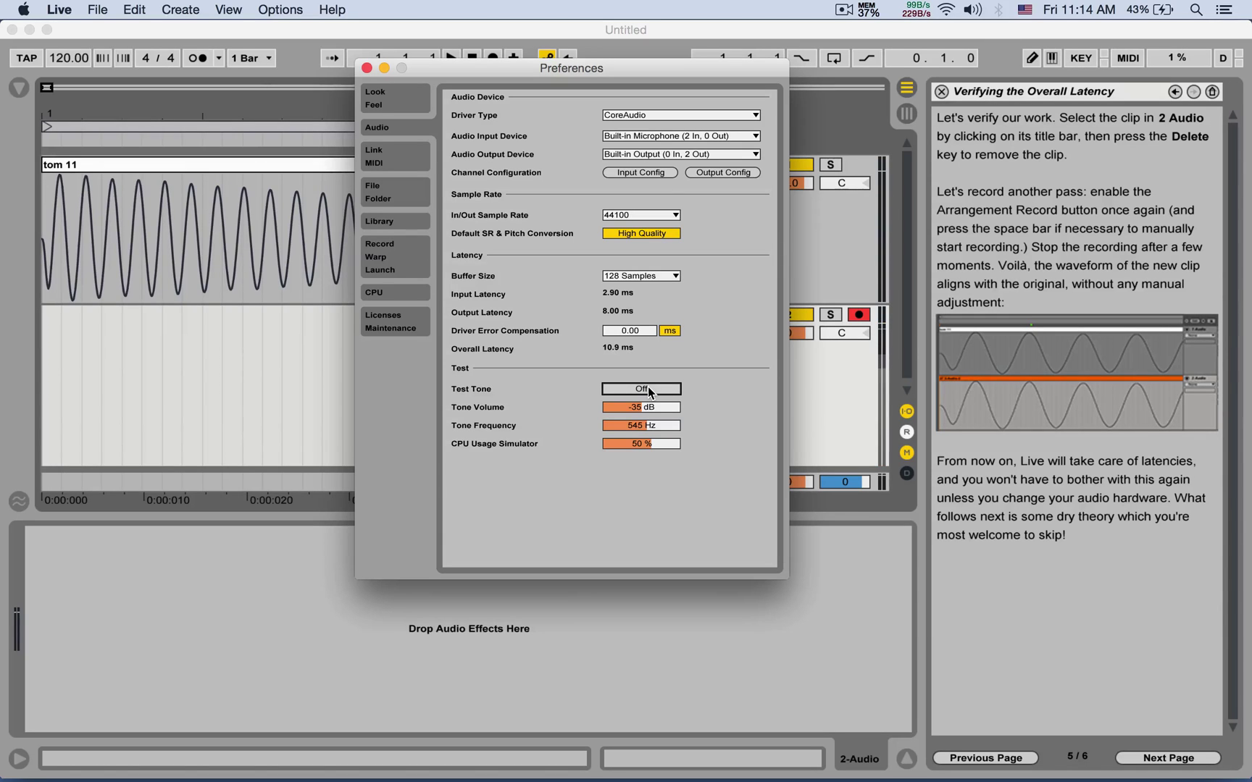
{"action": "left_click", "coordinate": [409, 158]}
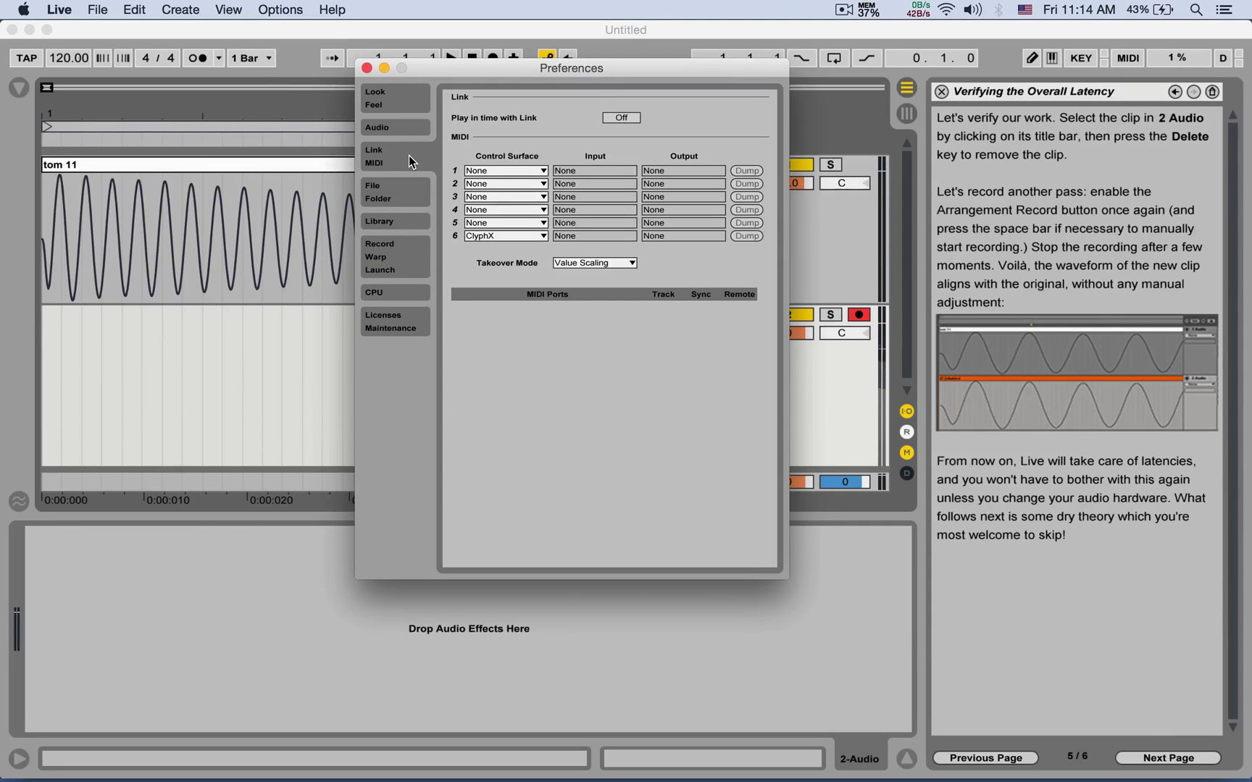